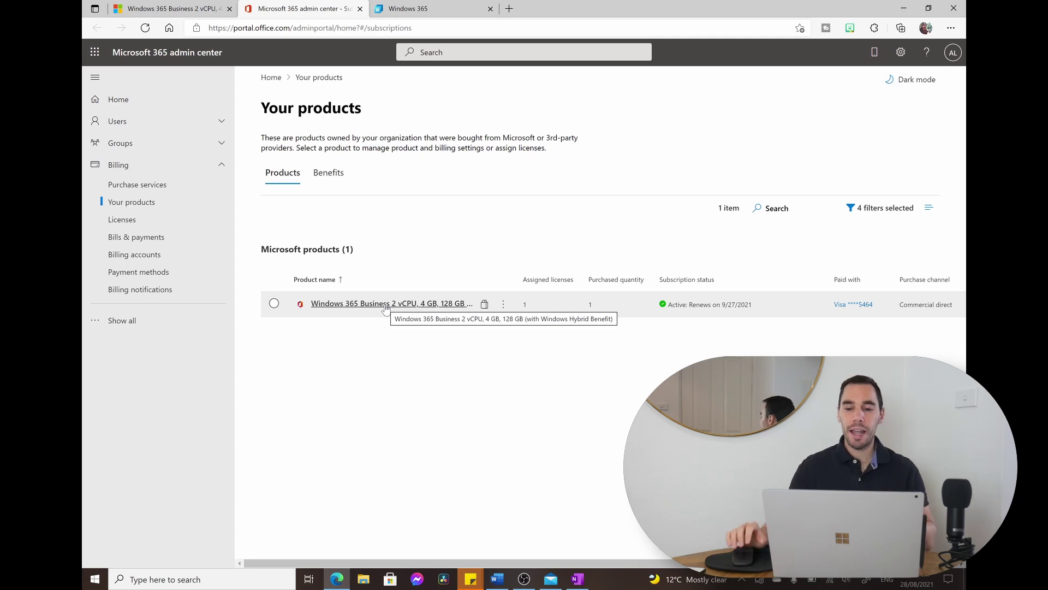
Step: Go to the Windows 365 page and go through the welcome introduction about Cloud PCs until the home page opens
click(394, 4)
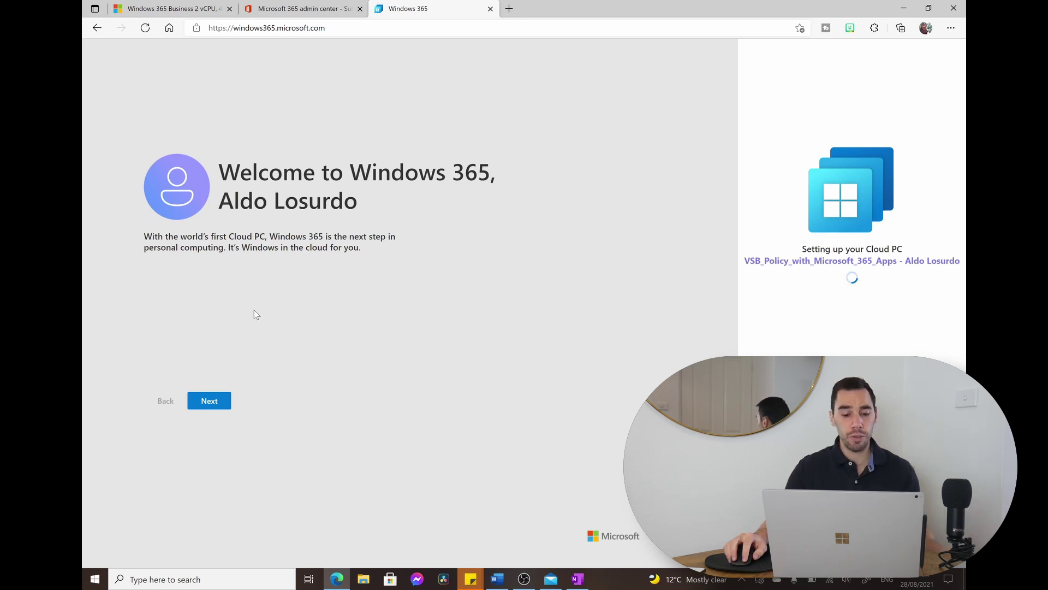
click(213, 402)
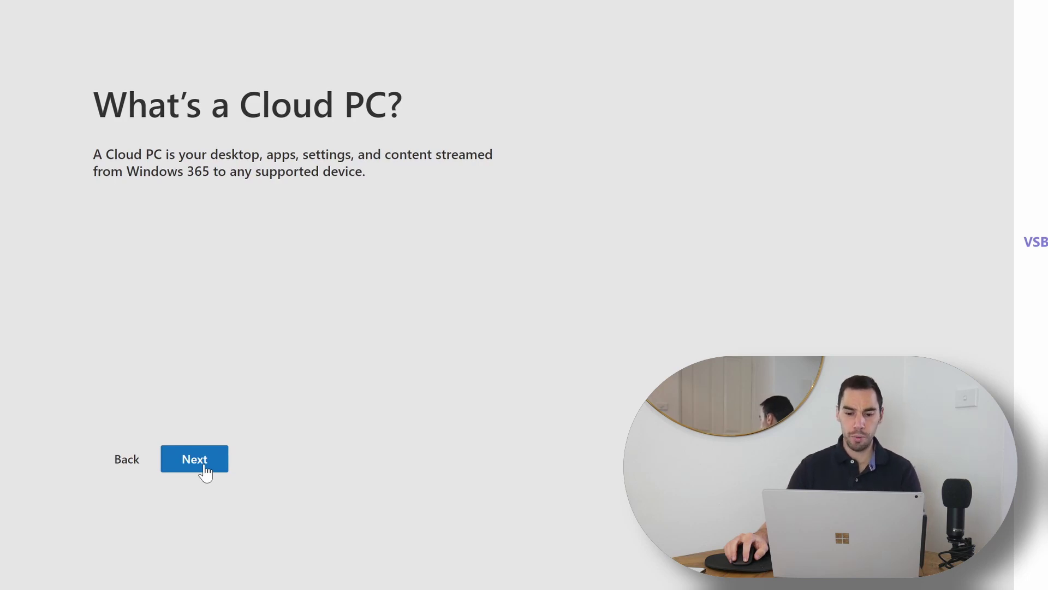
click(204, 467)
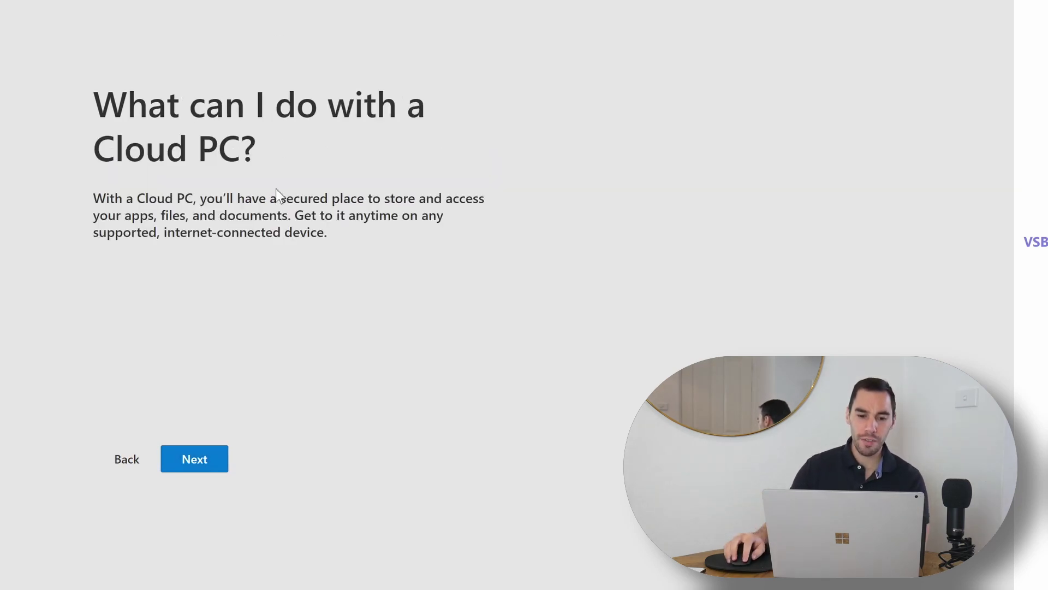
drag(277, 198, 306, 220)
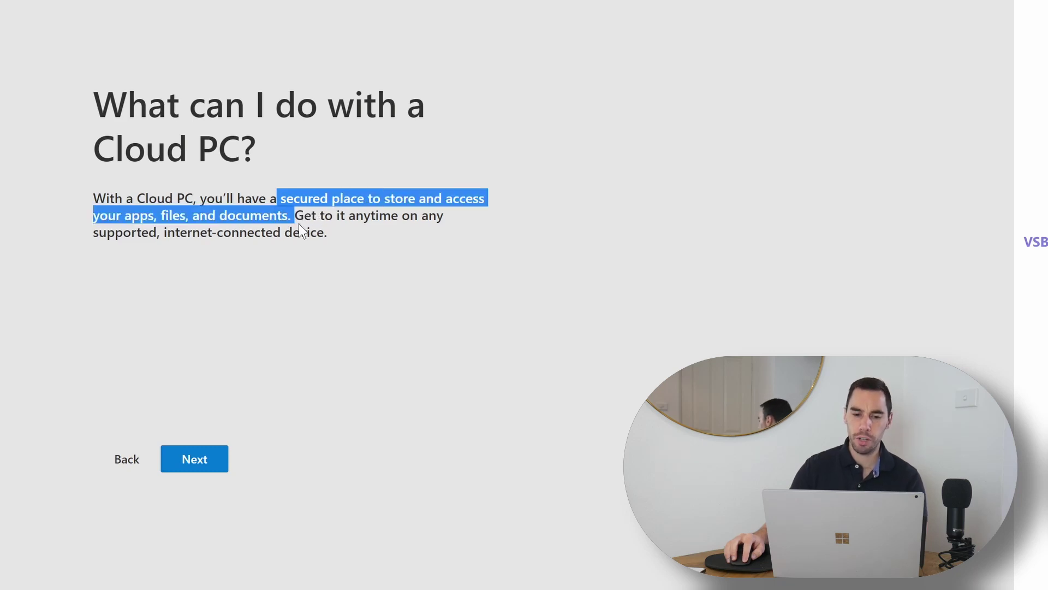
click(299, 223)
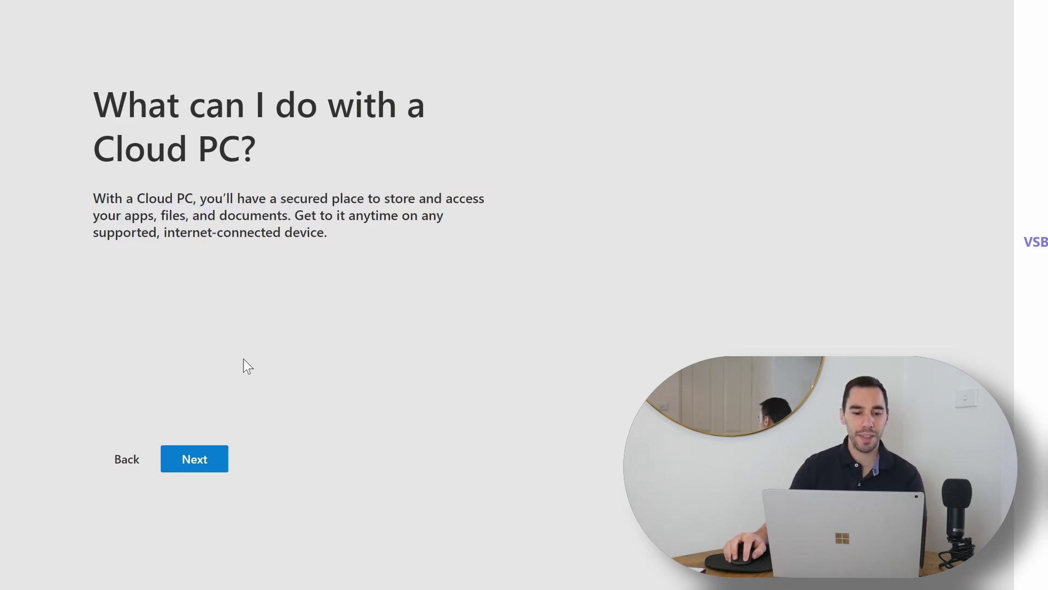
click(207, 461)
click(164, 461)
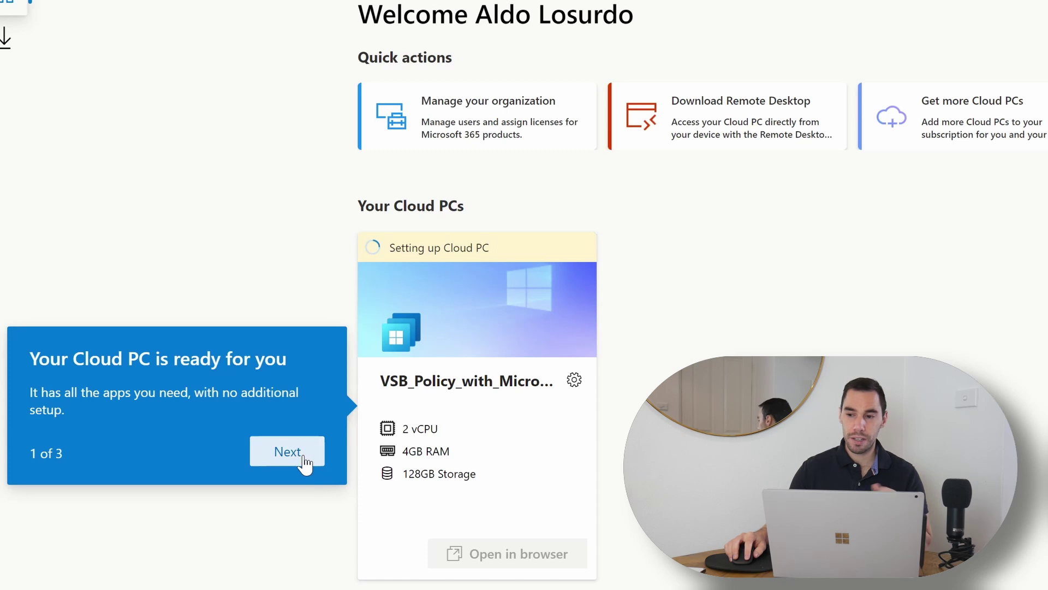
Step: Go through the three Cloud PC tour tips on the Windows 365 home page and dismiss them
click(304, 463)
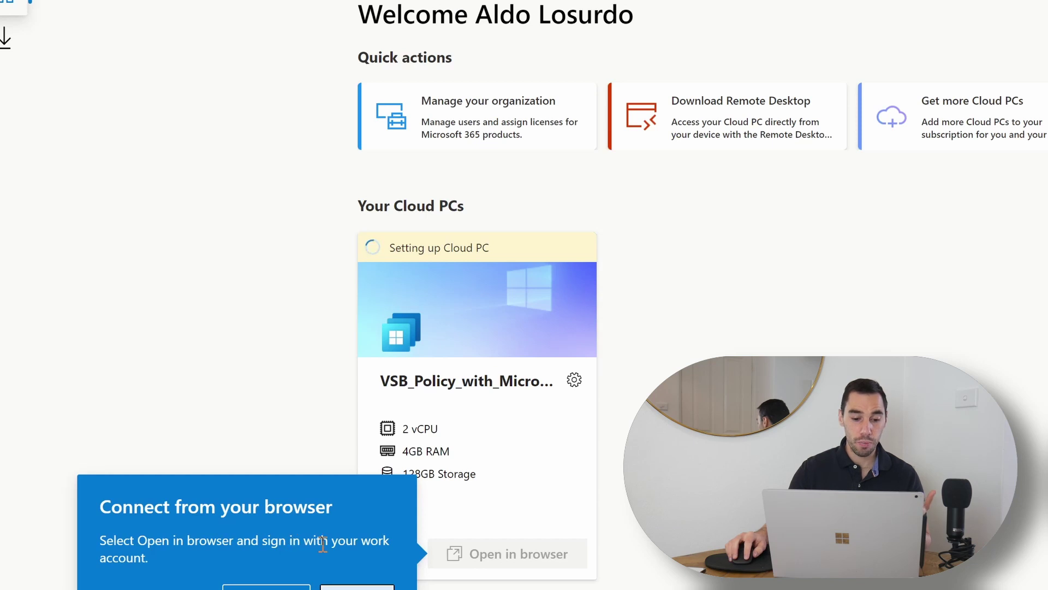
click(360, 587)
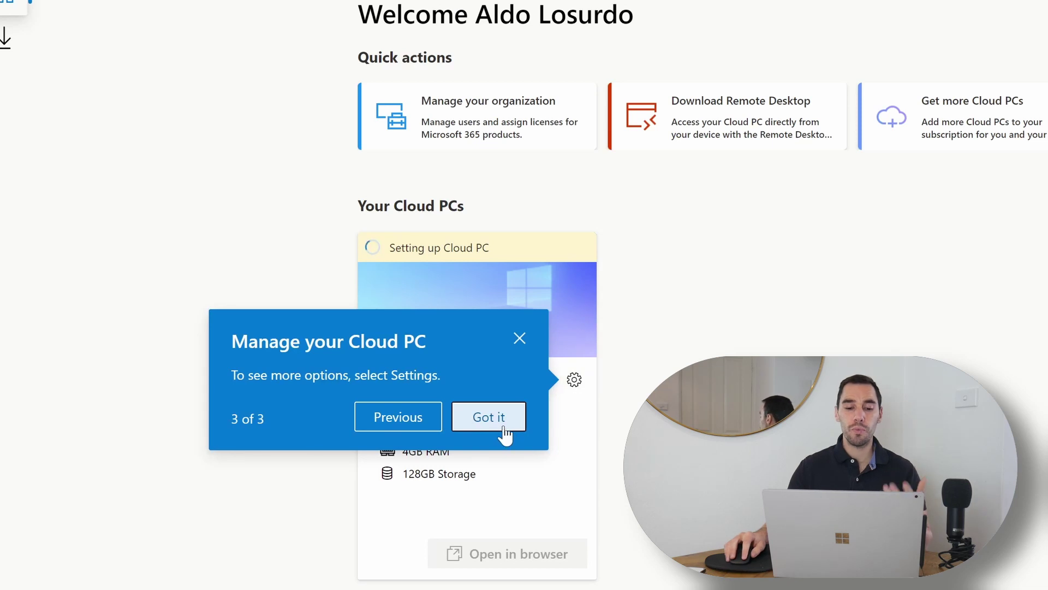
click(503, 430)
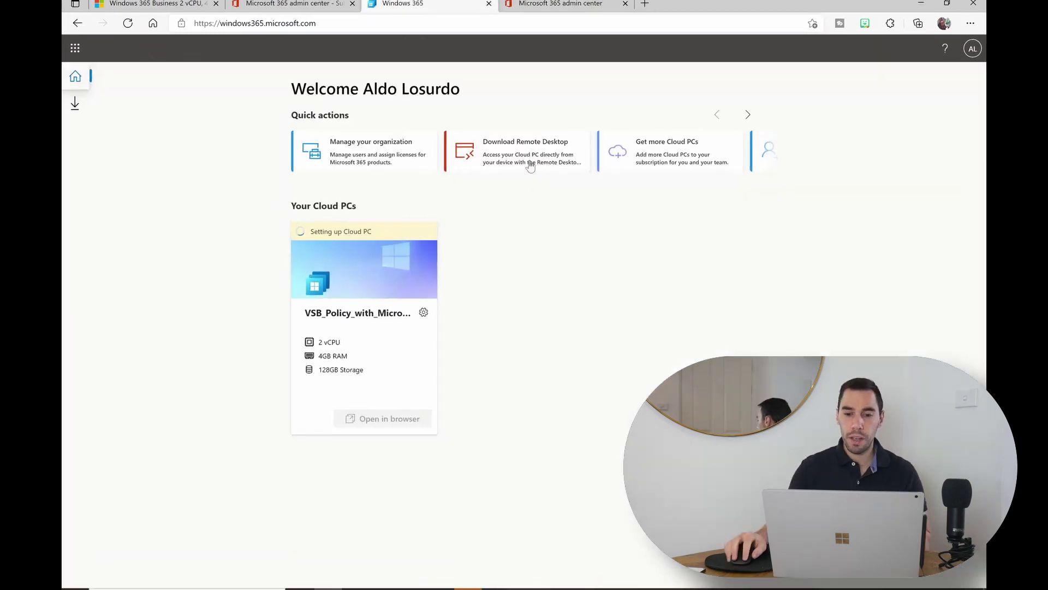
Step: Open the Remote Desktop download and the Get more Cloud PCs quick actions, and look through the services offered for purchase
click(529, 166)
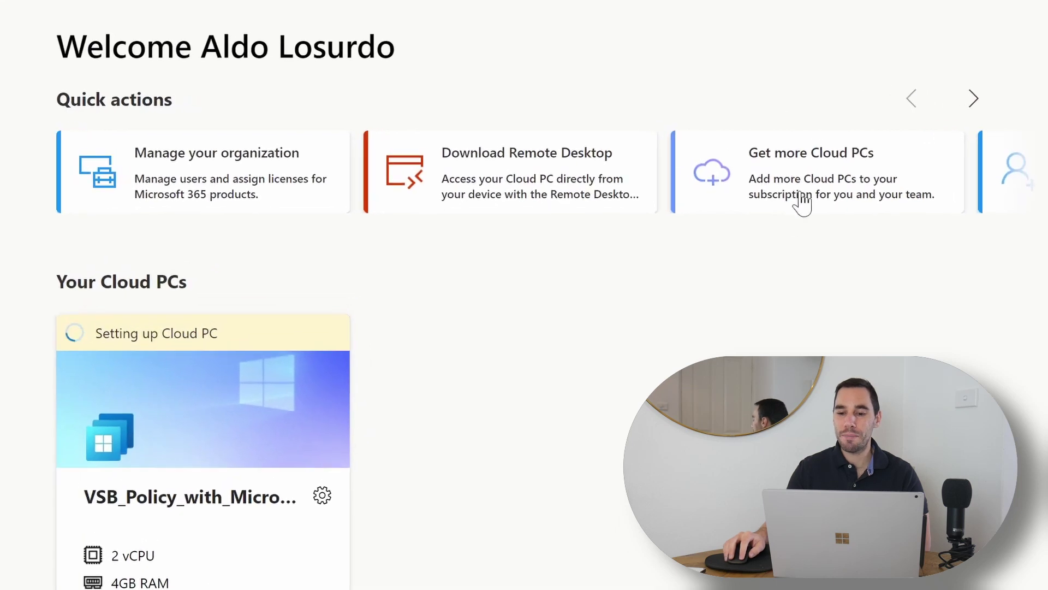
click(833, 174)
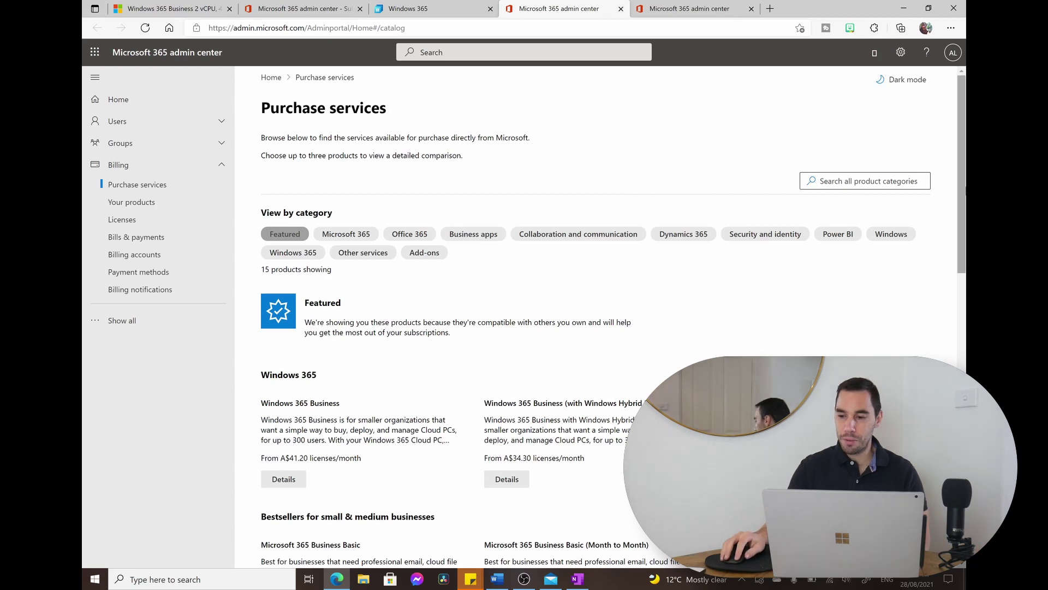
scroll(546, 219, down, 4)
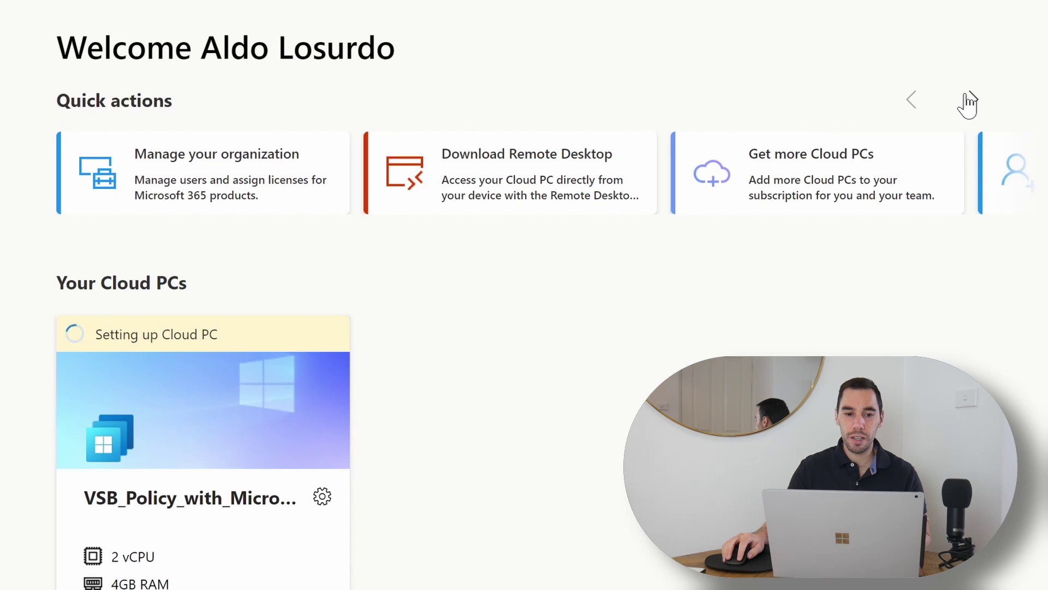
Step: Look through the remaining quick actions on the Windows 365 home page, past Add new user and Take the tour
click(969, 101)
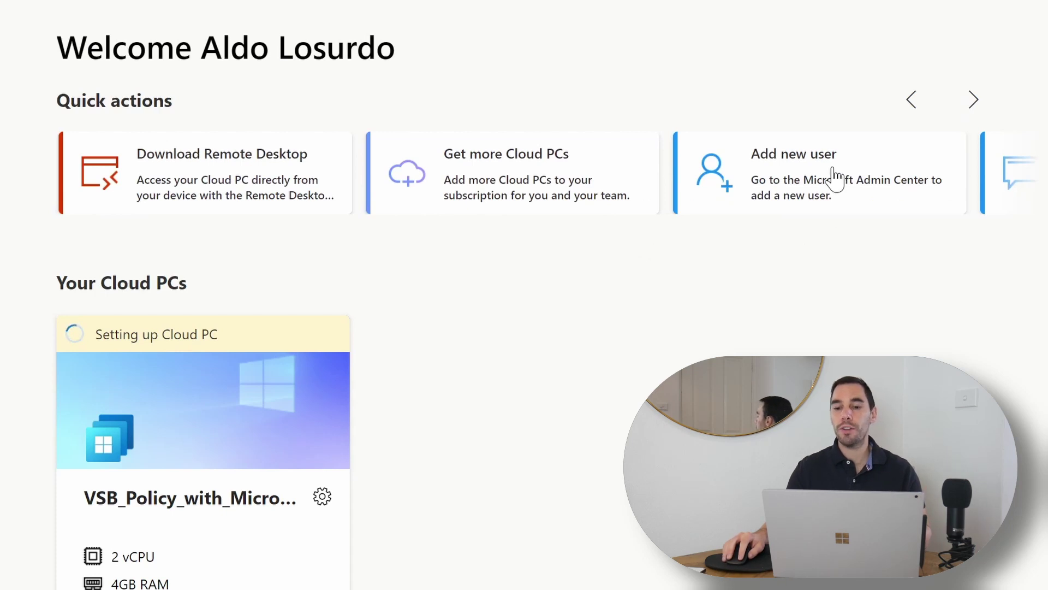
click(977, 98)
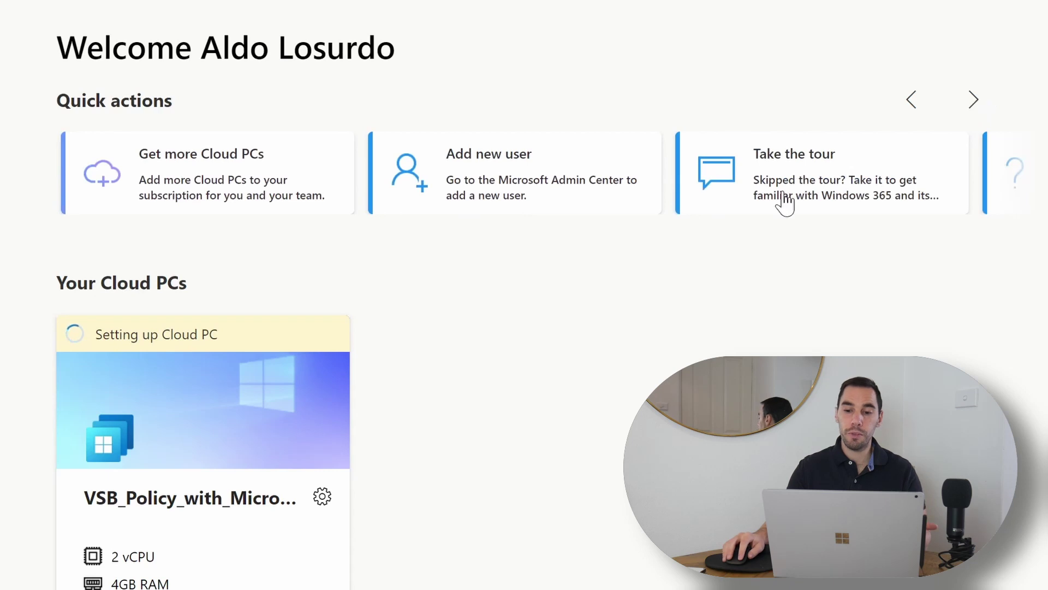
click(977, 99)
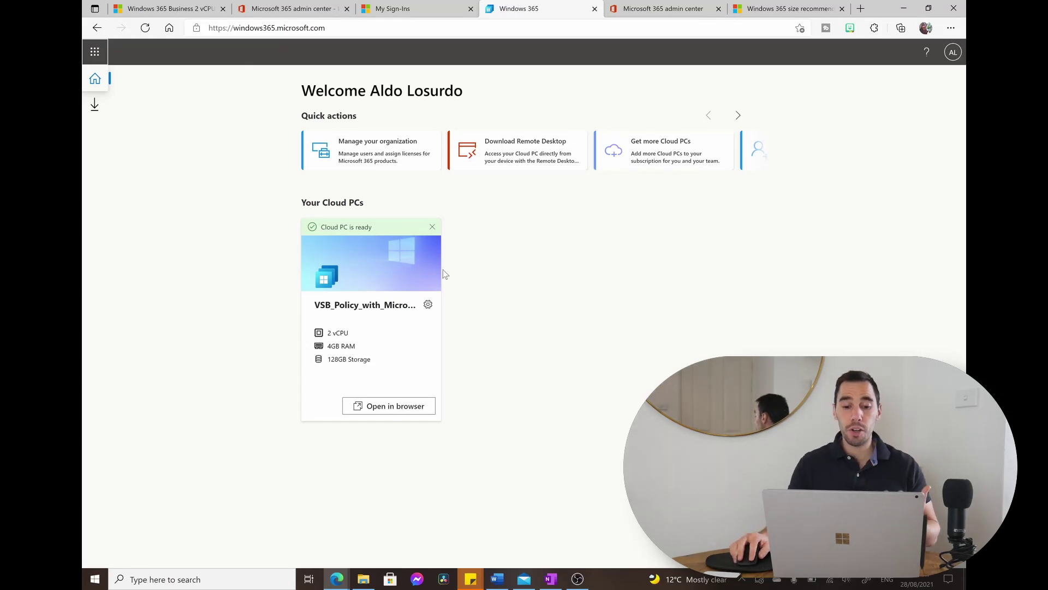
Step: Open the Cloud PC's web client in the browser and return to the Windows 365 home page
click(395, 406)
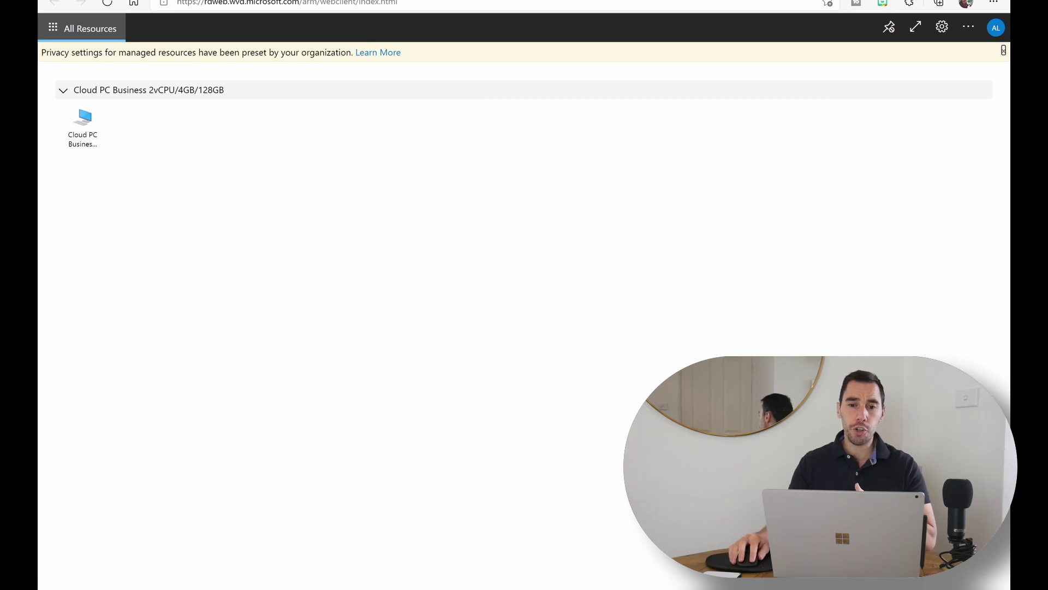
click(469, 0)
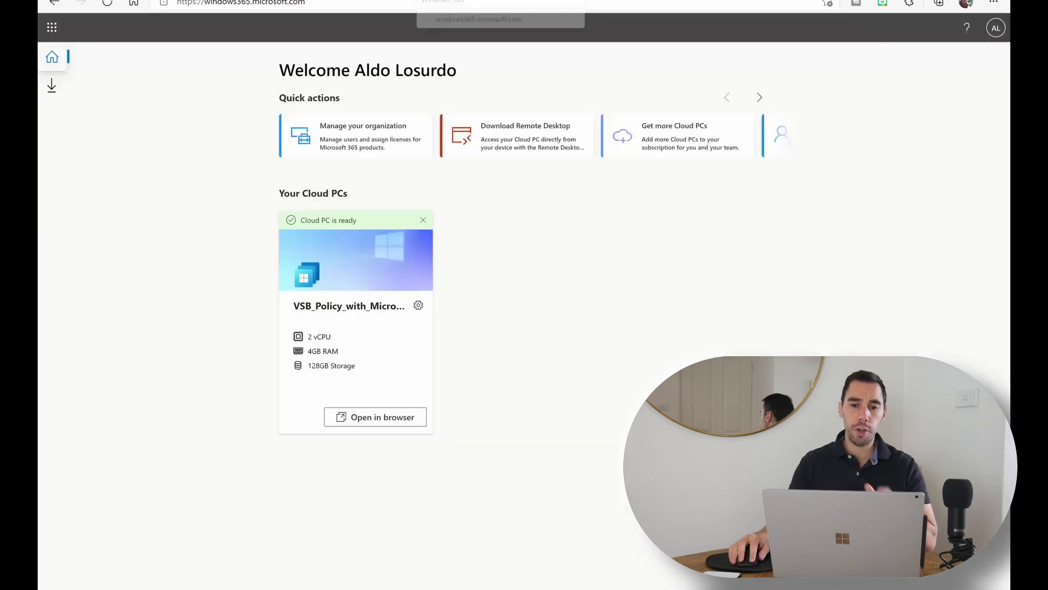
Step: Rename the Cloud PC by removing the "VSB_Policy_with_Microsoft_365_Apps - " prefix, keeping only the owner's name
click(418, 306)
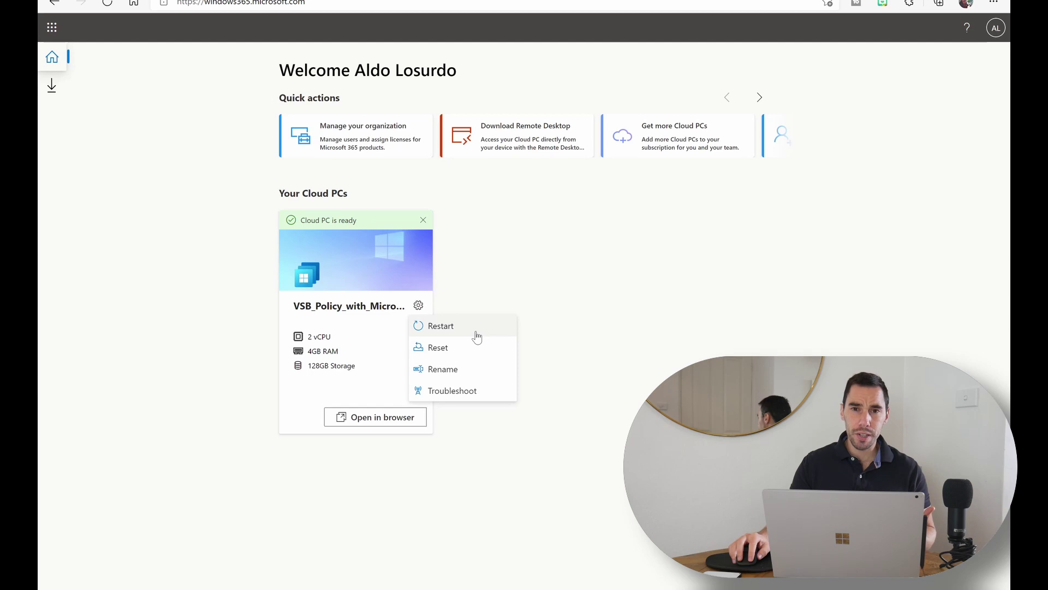
click(469, 374)
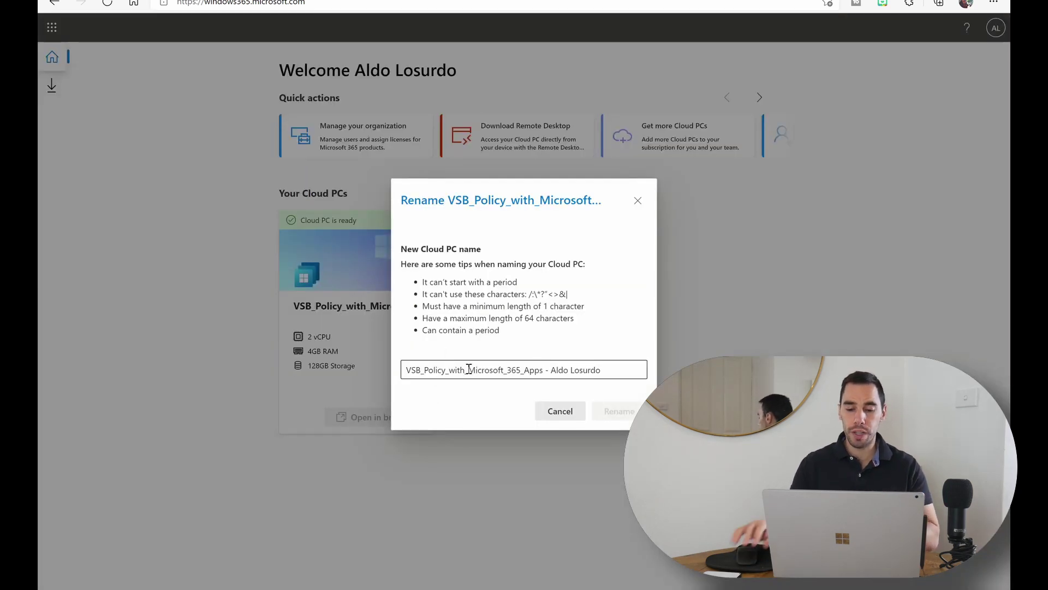
drag(551, 370, 397, 375)
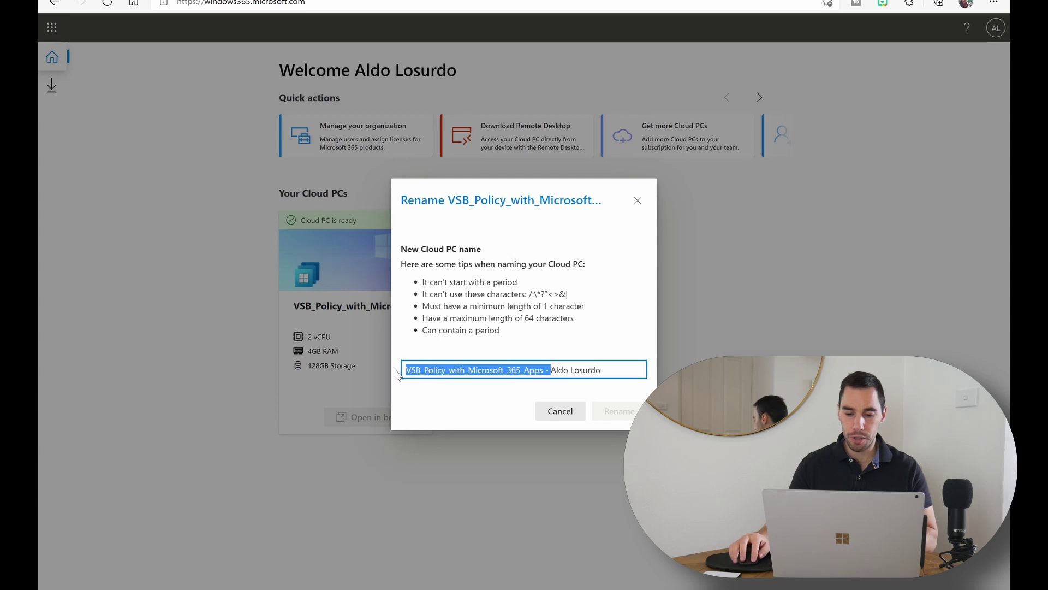
key(BackSpace)
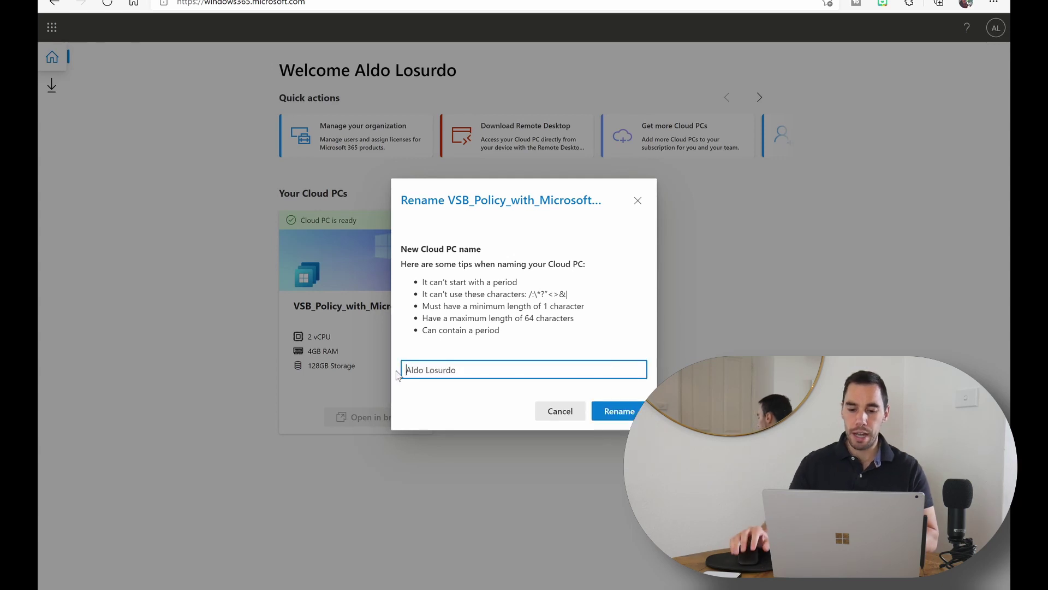
click(627, 416)
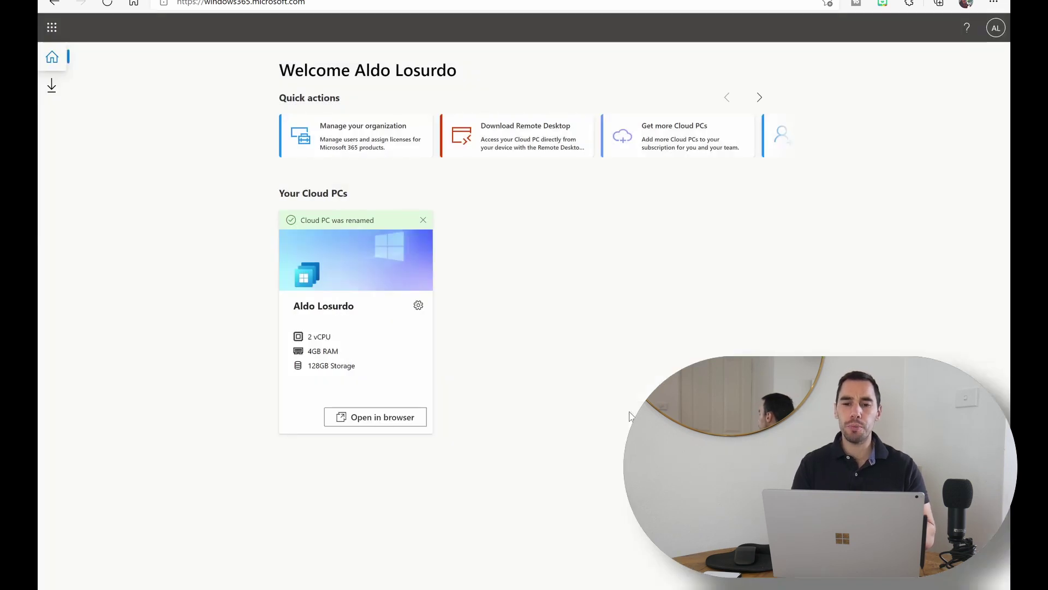
Step: Launch the Cloud PC in the browser and allow it access to the local clipboard, microphone, printer and file transfer
click(382, 417)
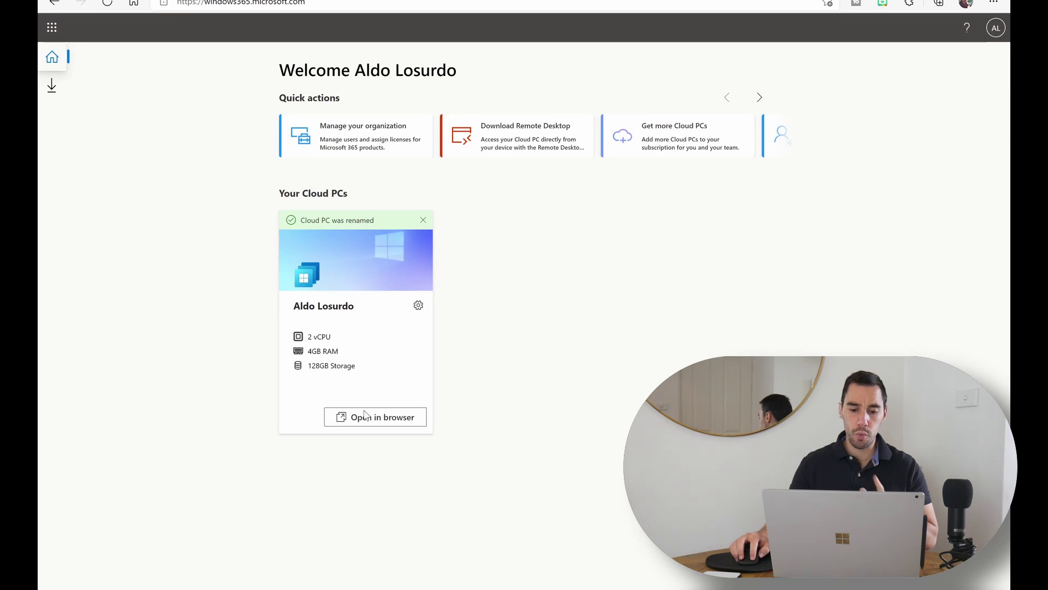
click(364, 420)
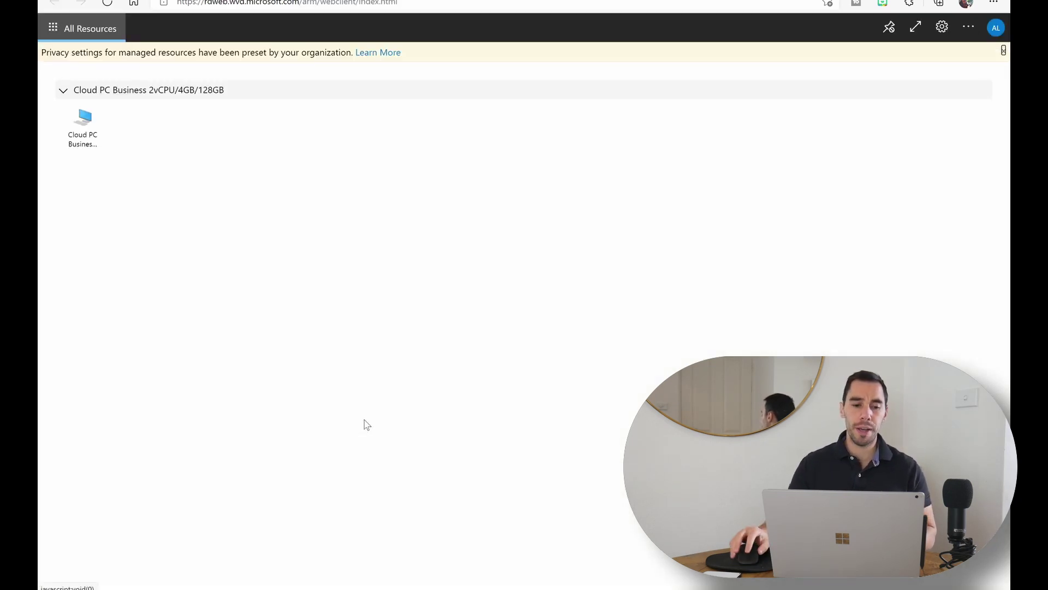
click(75, 144)
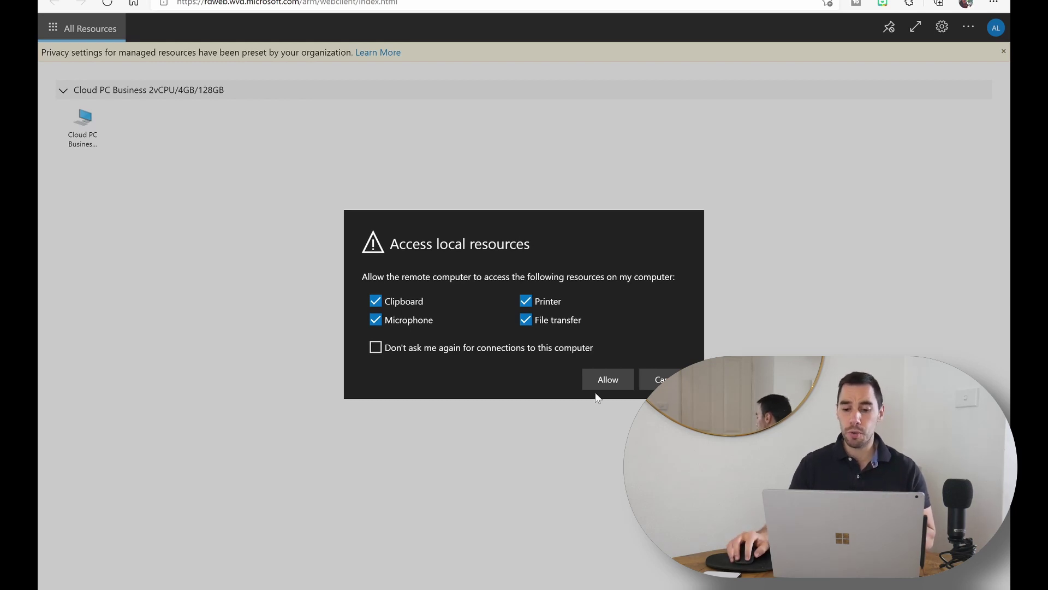
click(608, 380)
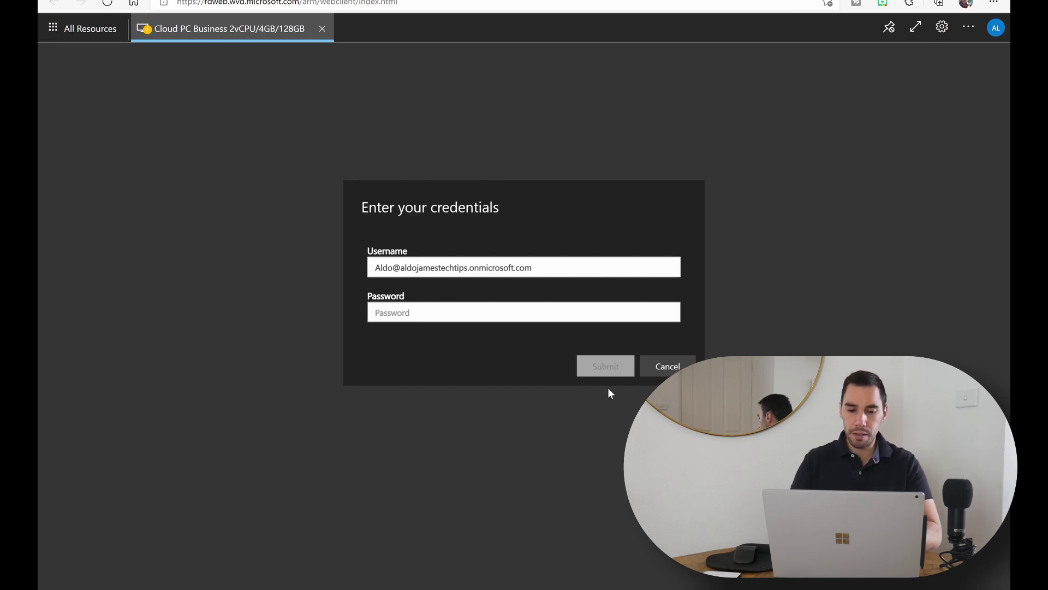
Step: Sign in to the Cloud PC with the account password and save the password in the browser
key(Return)
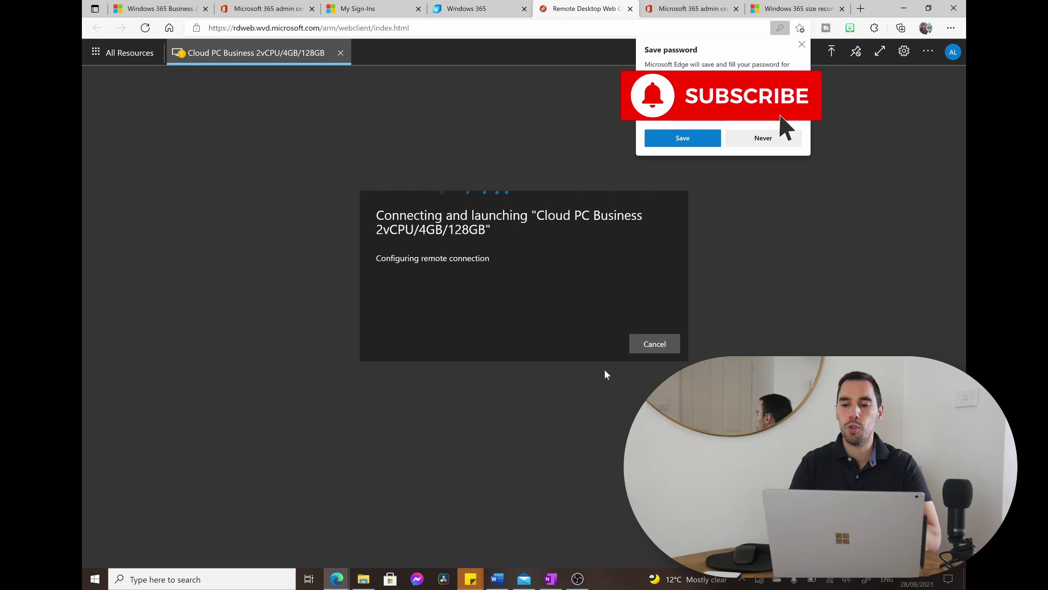
click(682, 139)
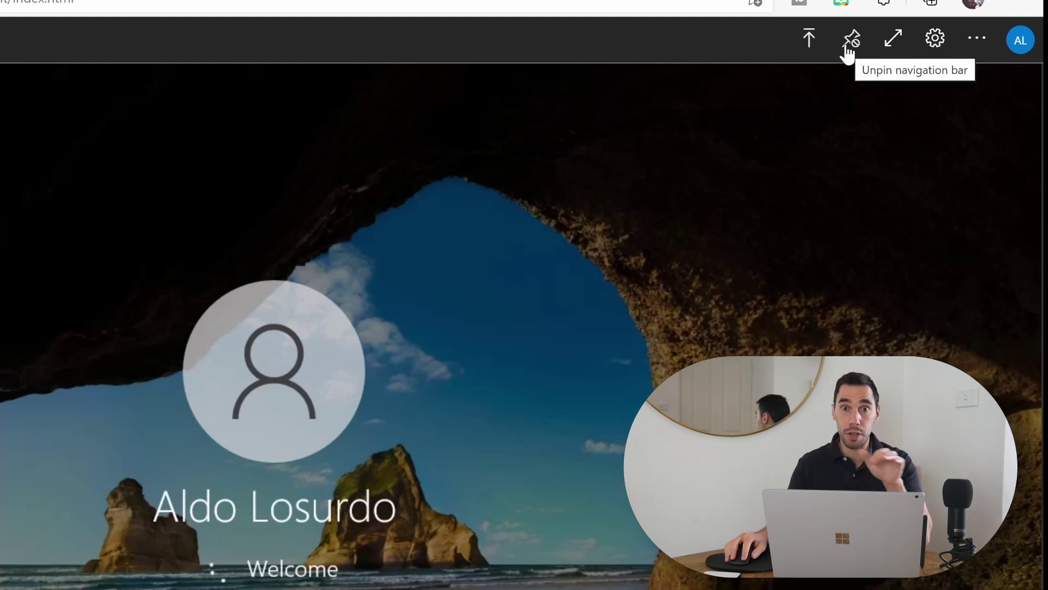
Step: Switch the Cloud PC session to full screen and review the apps in its Start menu
click(890, 40)
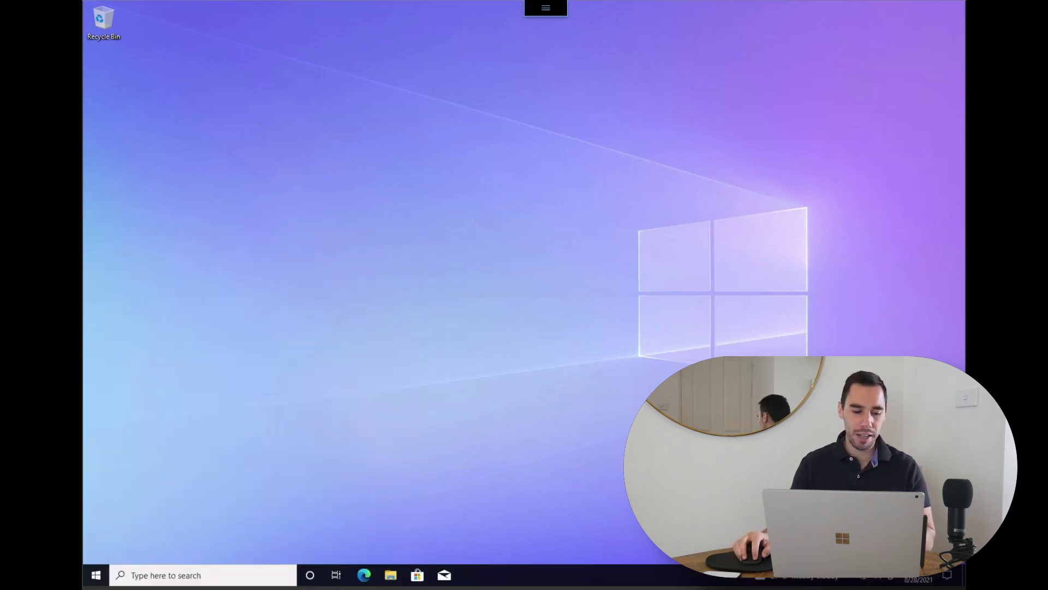
click(96, 575)
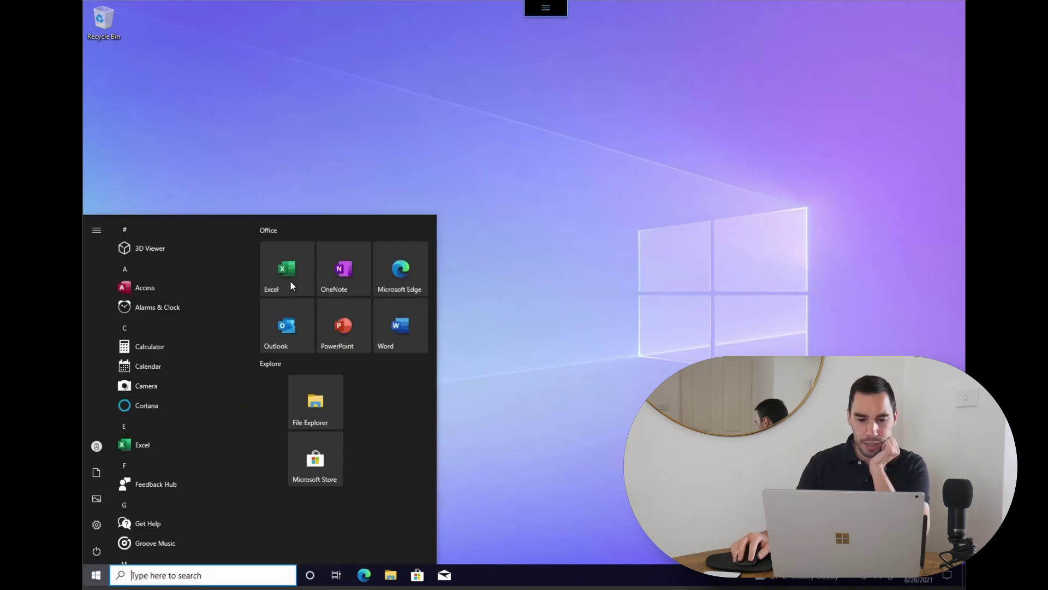
click(607, 284)
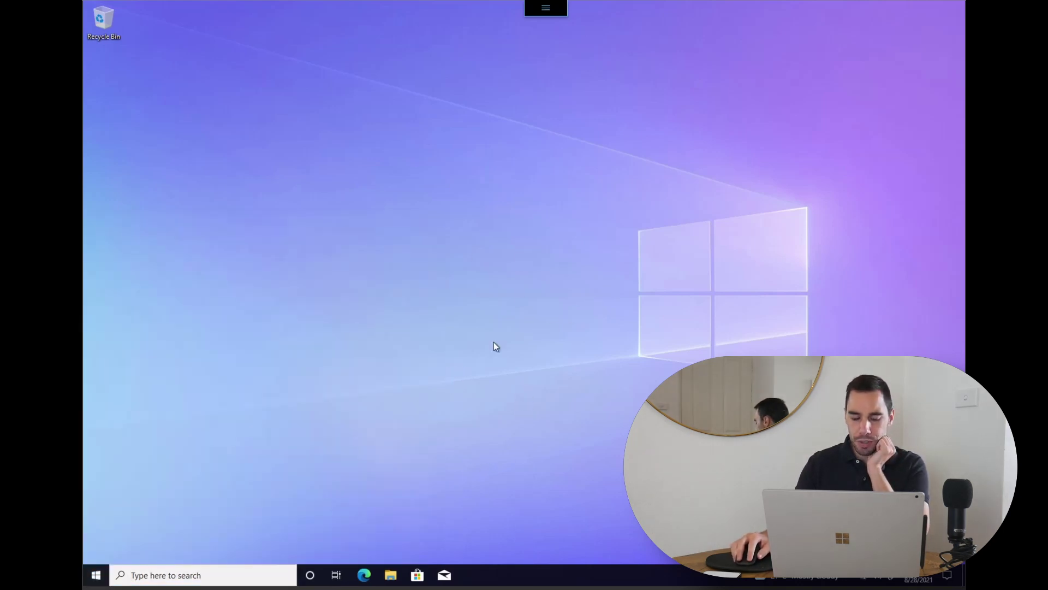
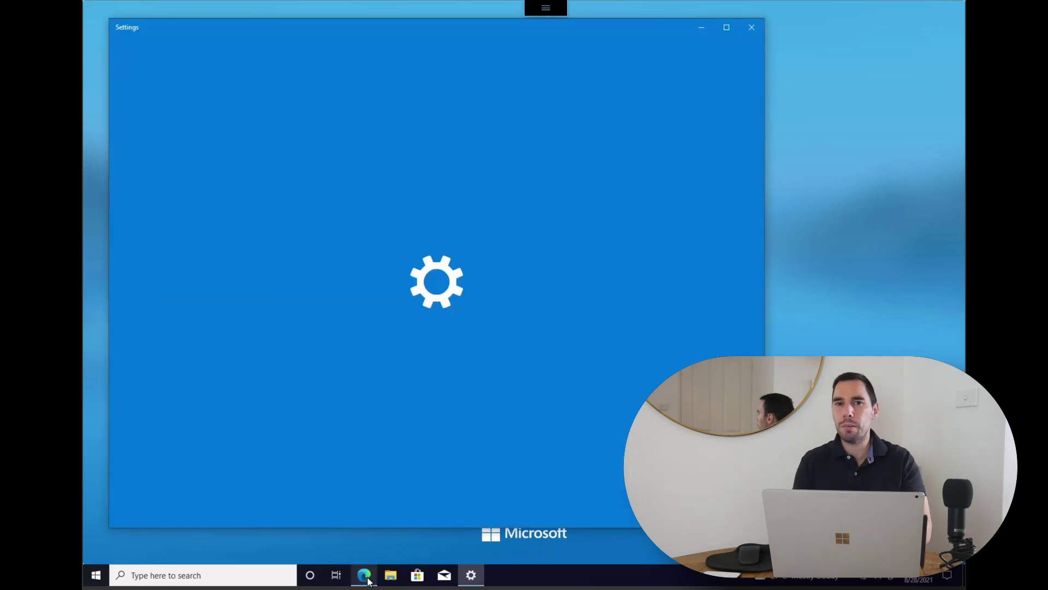
Step: Launch Microsoft Edge on the Cloud PC and check for Windows updates in the Update & Security settings
click(365, 575)
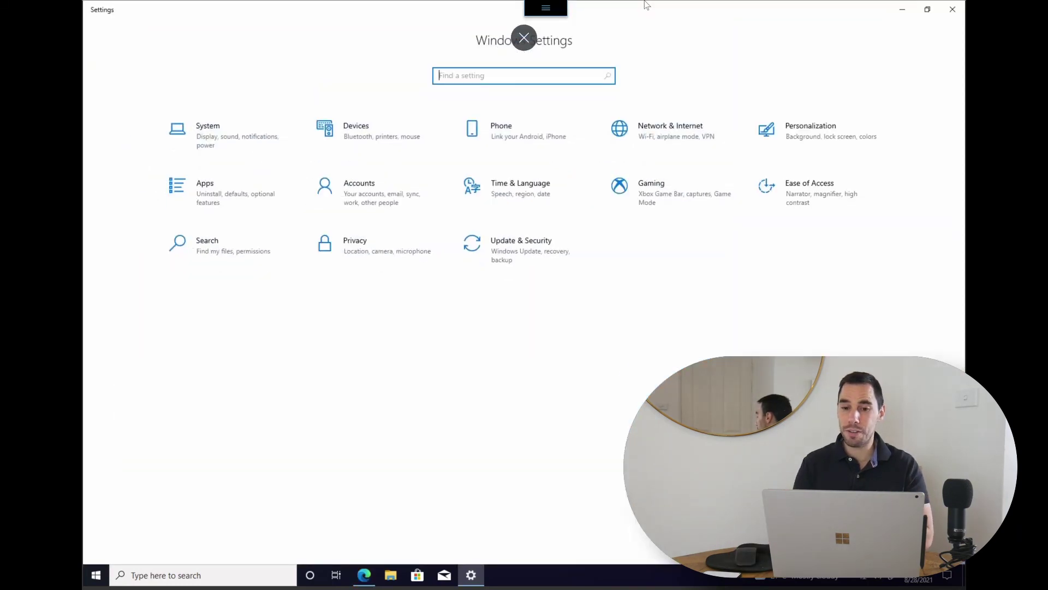
click(517, 258)
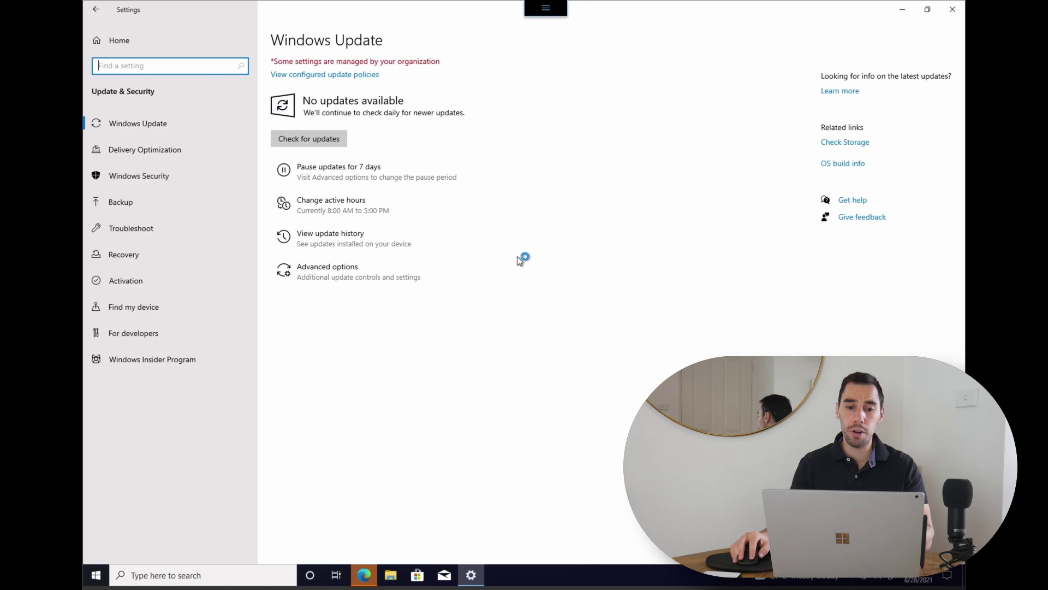
click(324, 143)
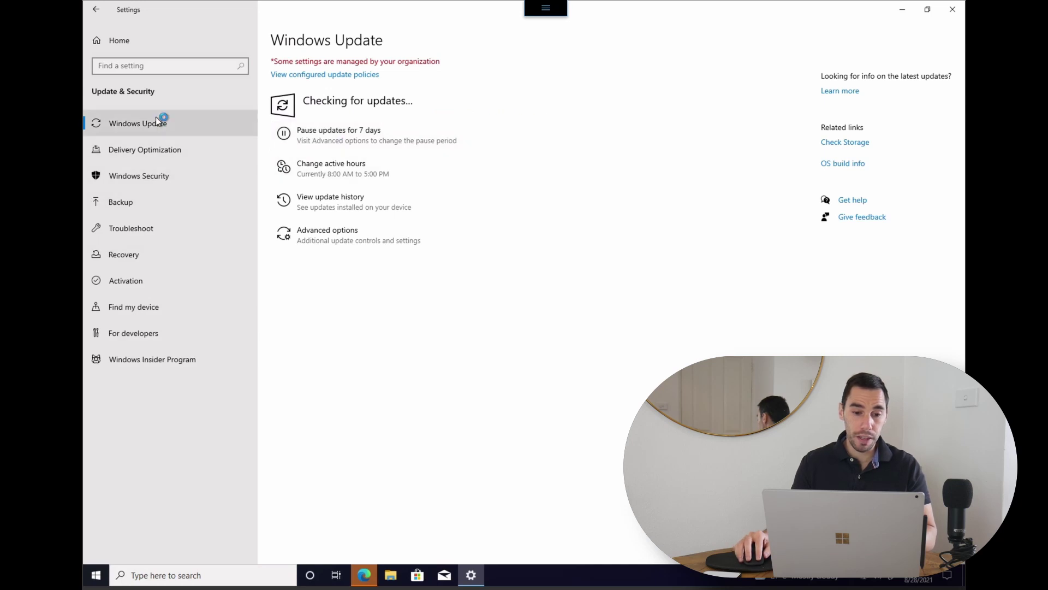
Step: Open the Cloud PC's About page in the System settings and launch Task Manager in front of it
click(124, 42)
click(237, 143)
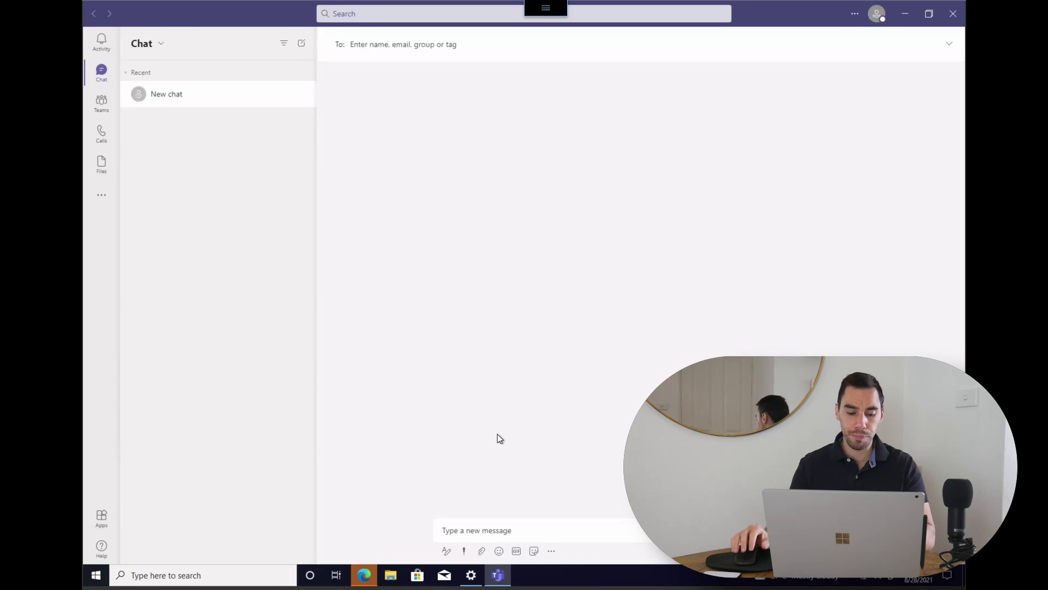
right_click(581, 575)
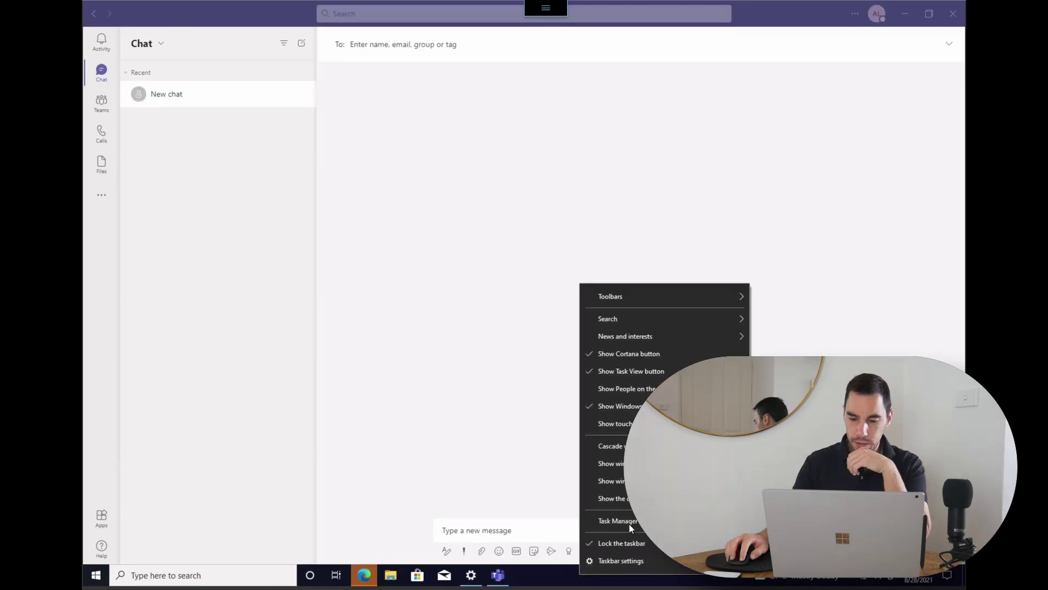
click(629, 521)
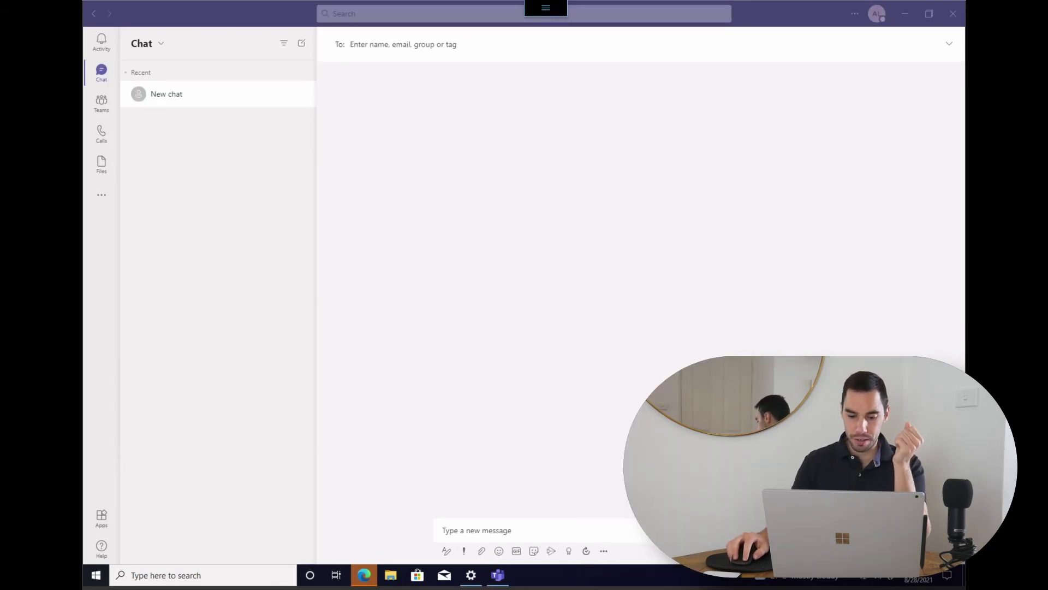
click(470, 577)
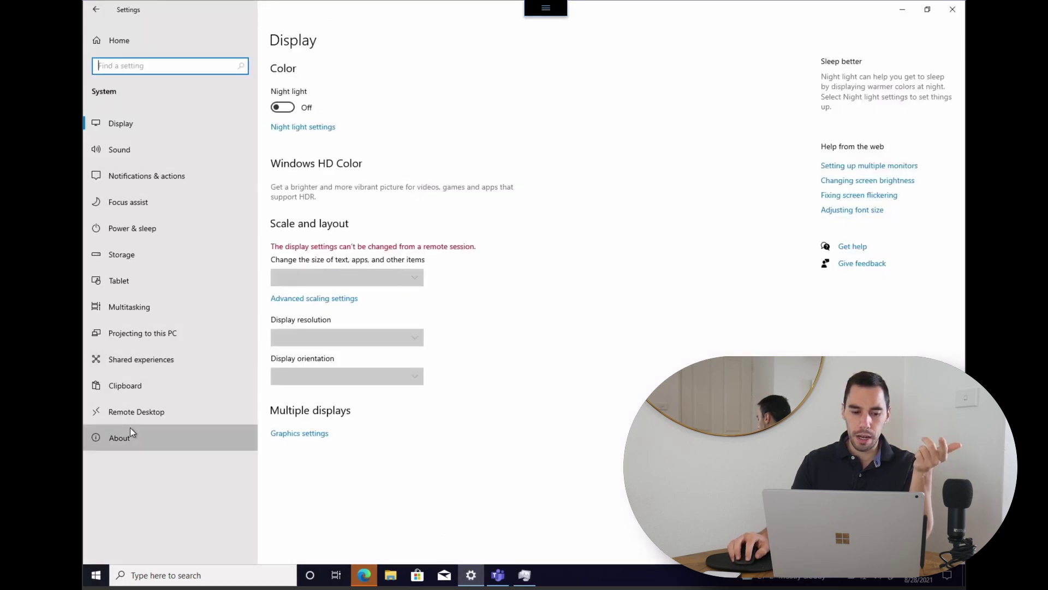
click(524, 575)
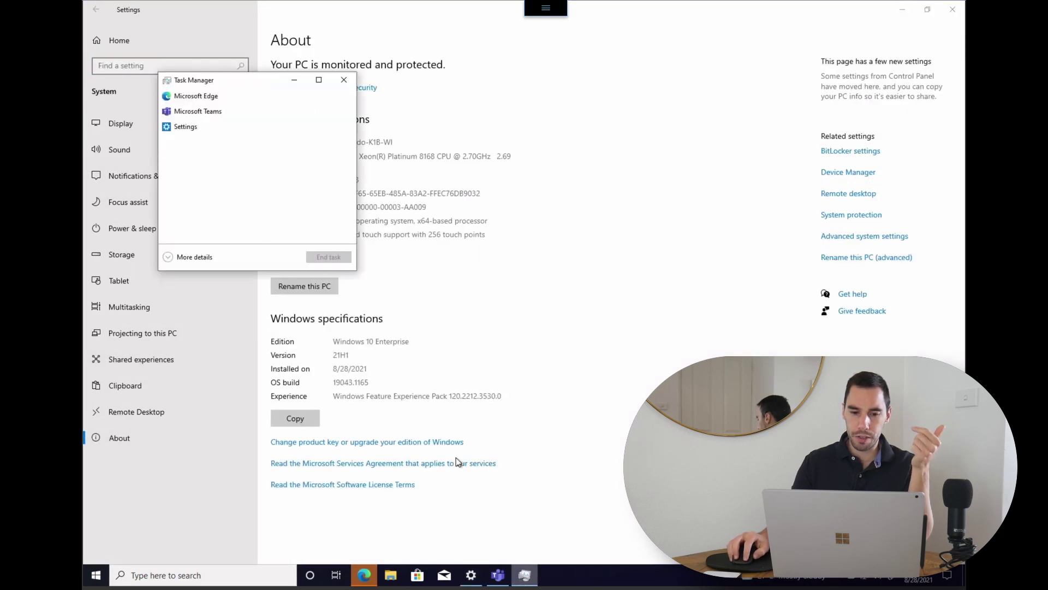
Step: Move Task Manager beside the device specifications and expand it to show the detailed performance graphs
drag(246, 84, 623, 116)
click(503, 94)
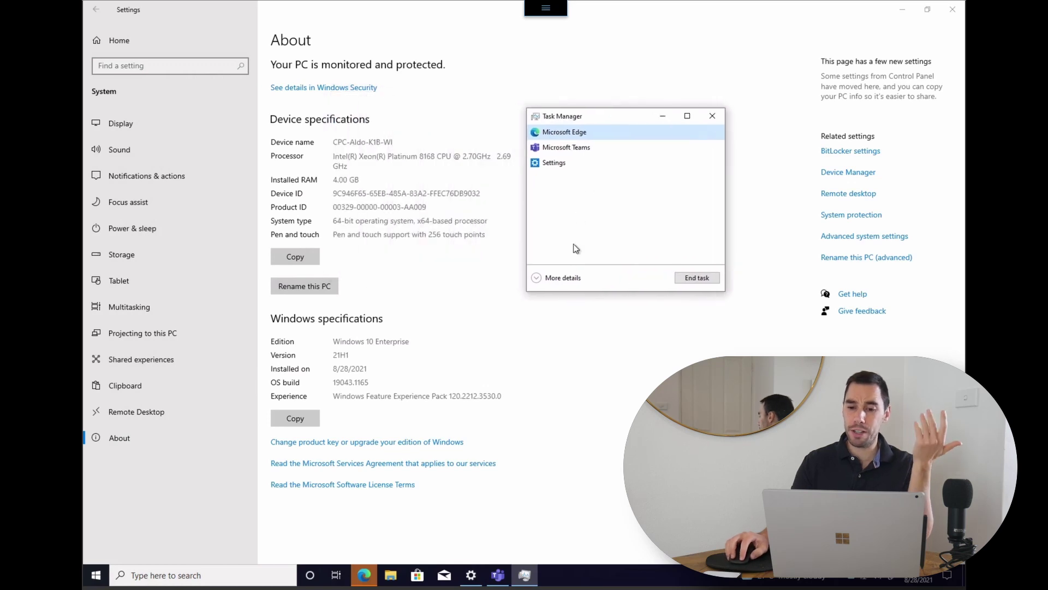
click(569, 280)
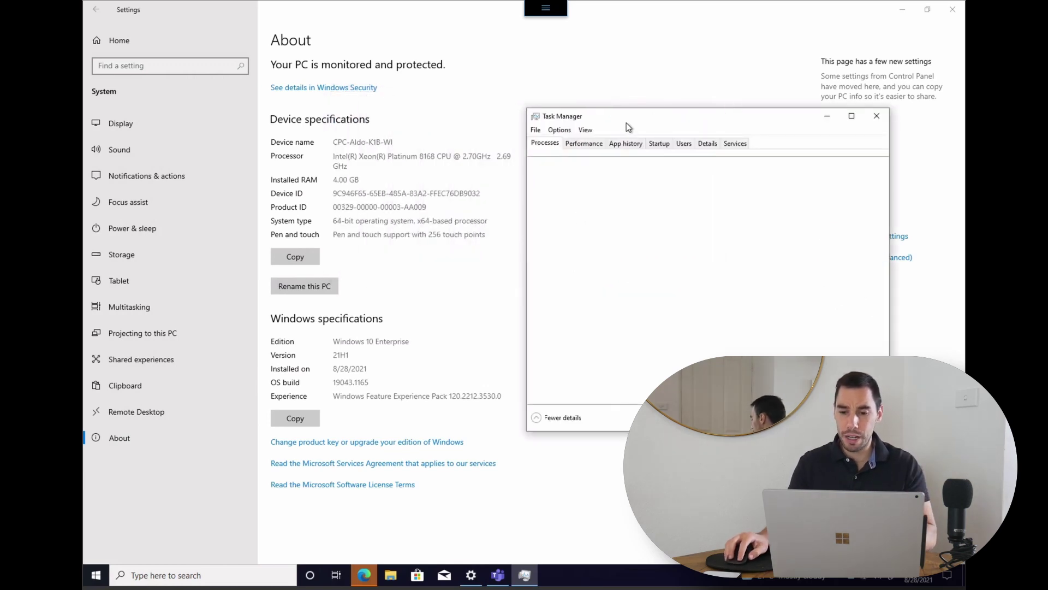
drag(648, 120, 624, 120)
click(561, 144)
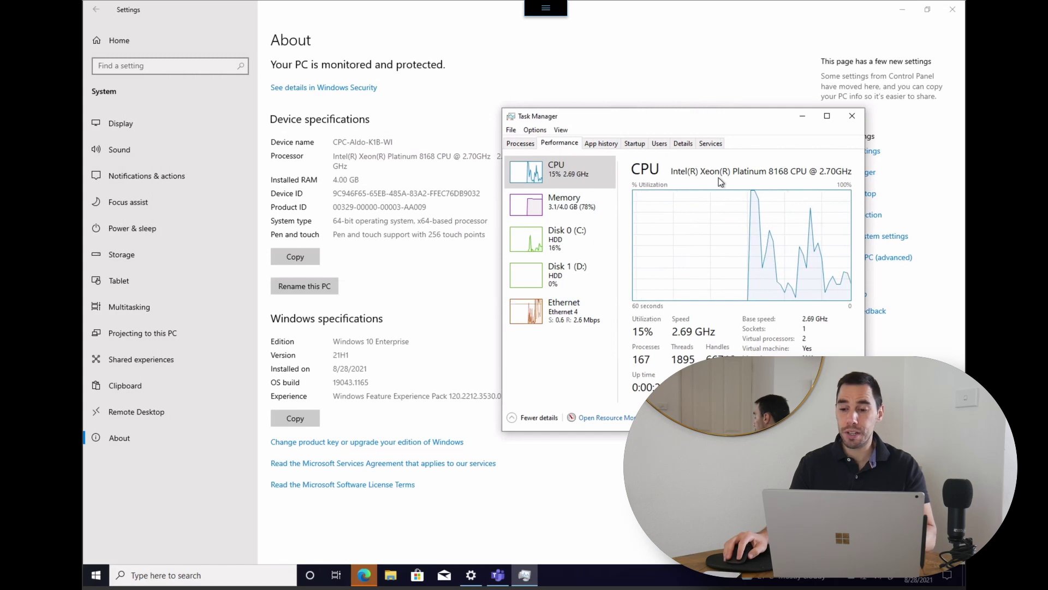
Step: Examine the Cloud PC's memory, CPU and Disk 0 (C:) usage in Task Manager
click(560, 204)
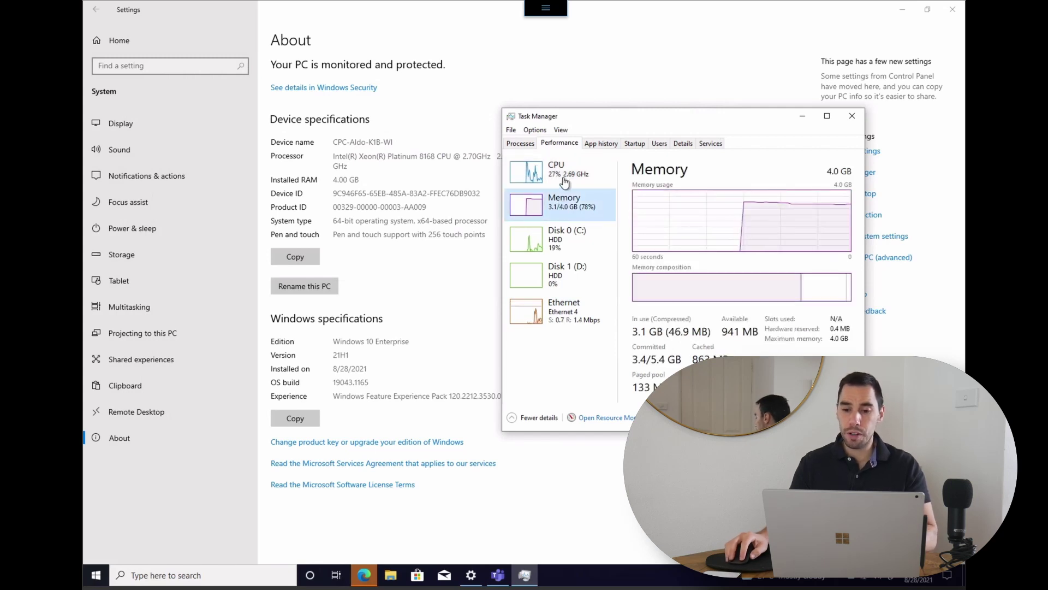
click(565, 181)
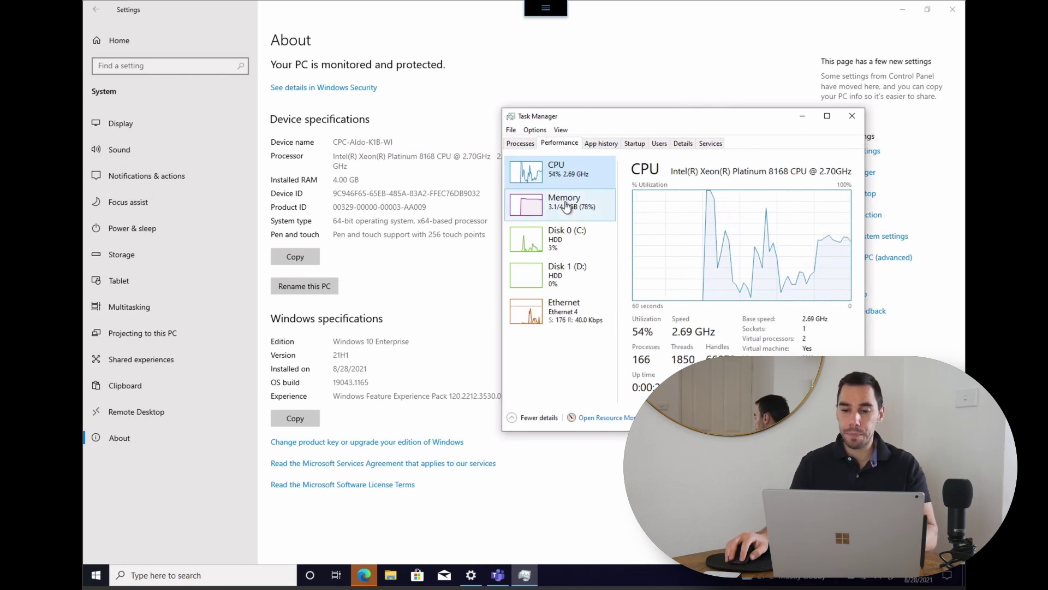
click(567, 206)
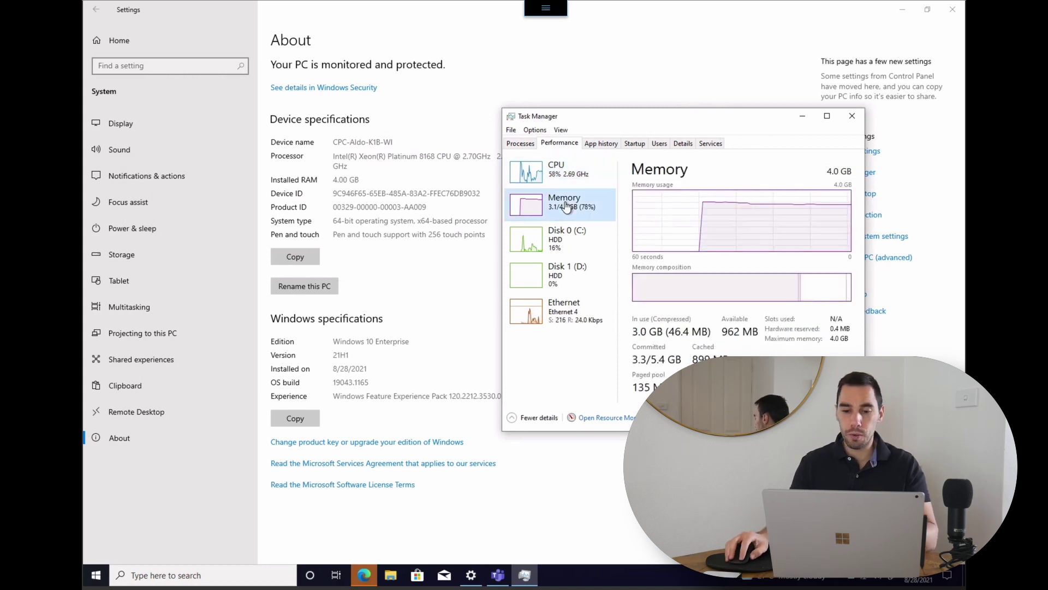
click(570, 248)
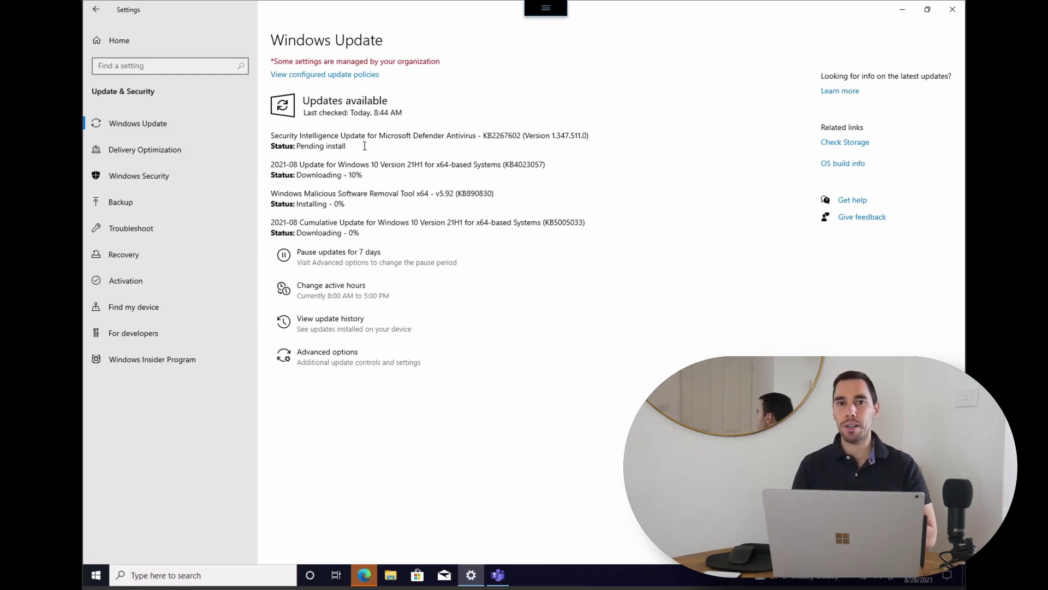
Step: Exit full screen and close the Cloud PC's browser session, confirming that the site may be left
key(Escape)
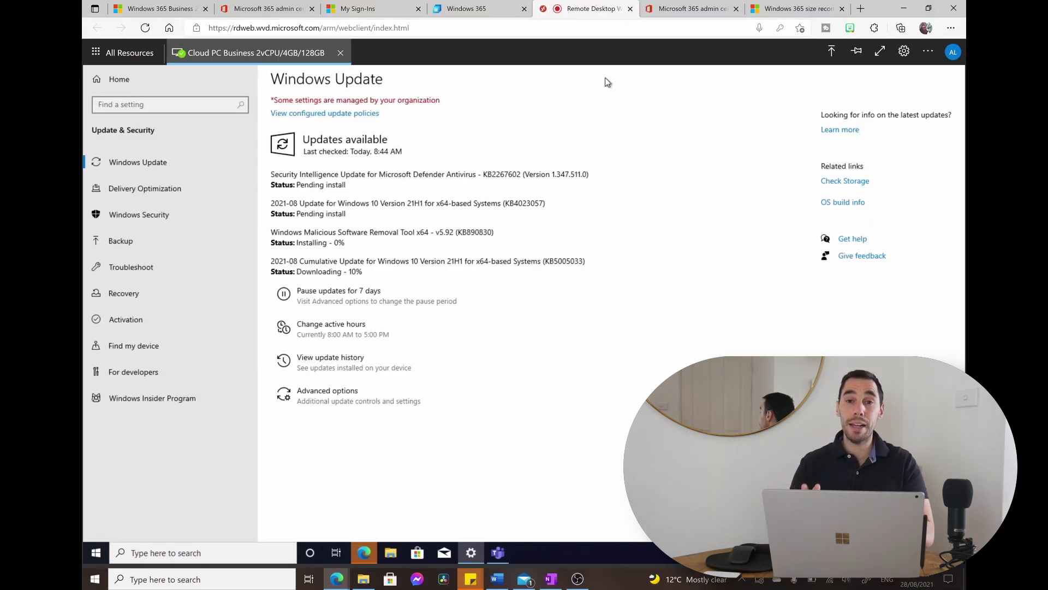
key(ctrl+w)
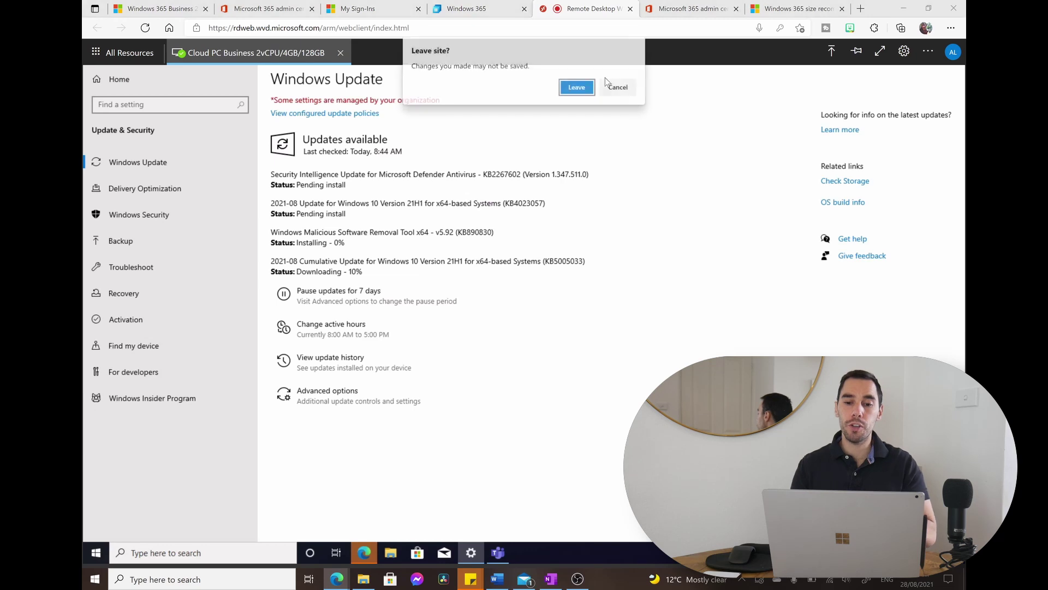
click(577, 88)
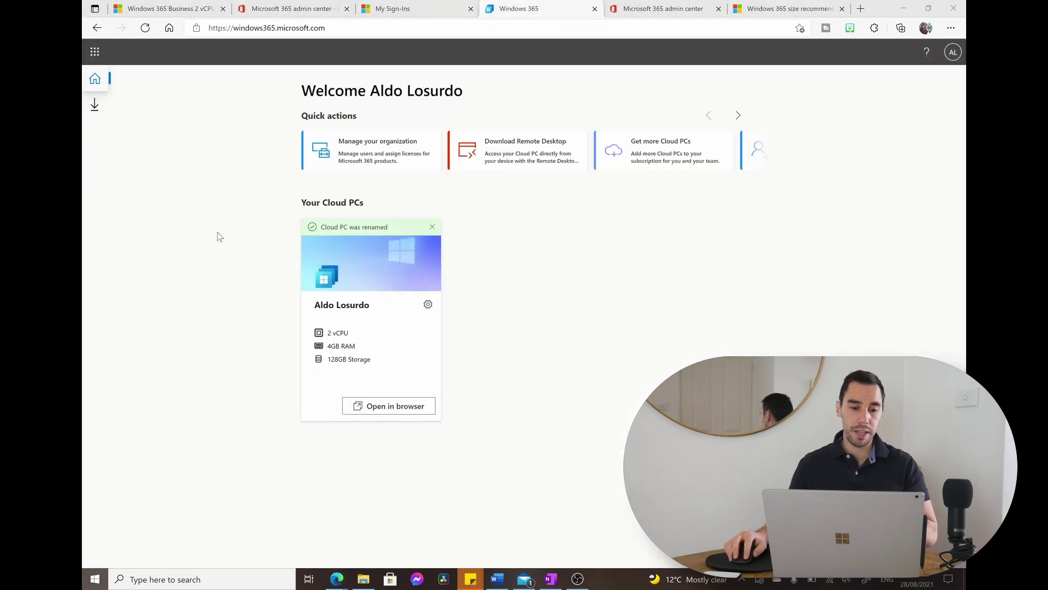
Step: Switch to the Remote Desktop app on the local computer and maximize its window
key(super)
click(170, 257)
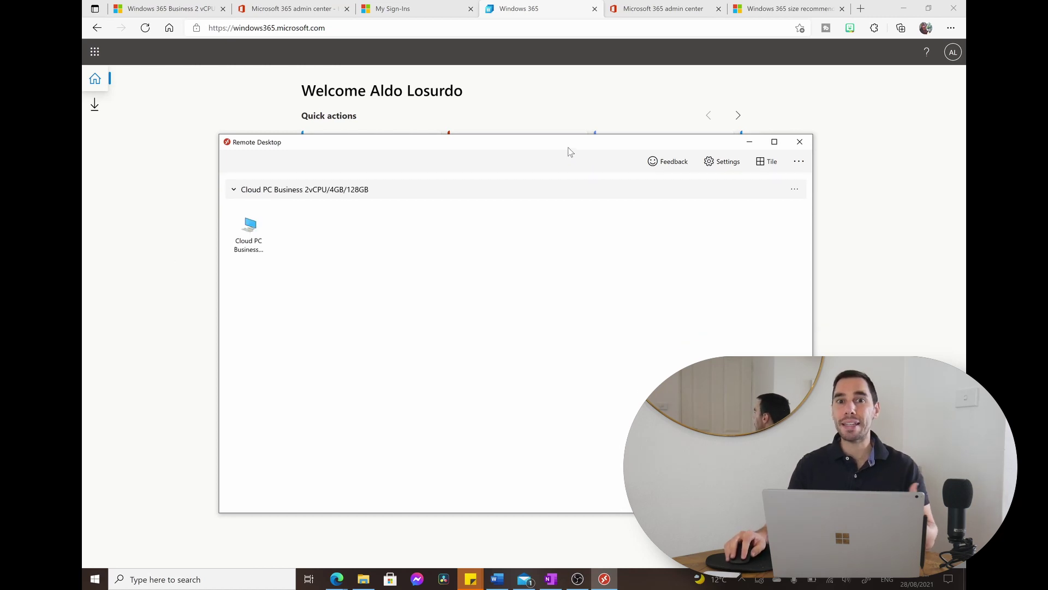
double_click(435, 145)
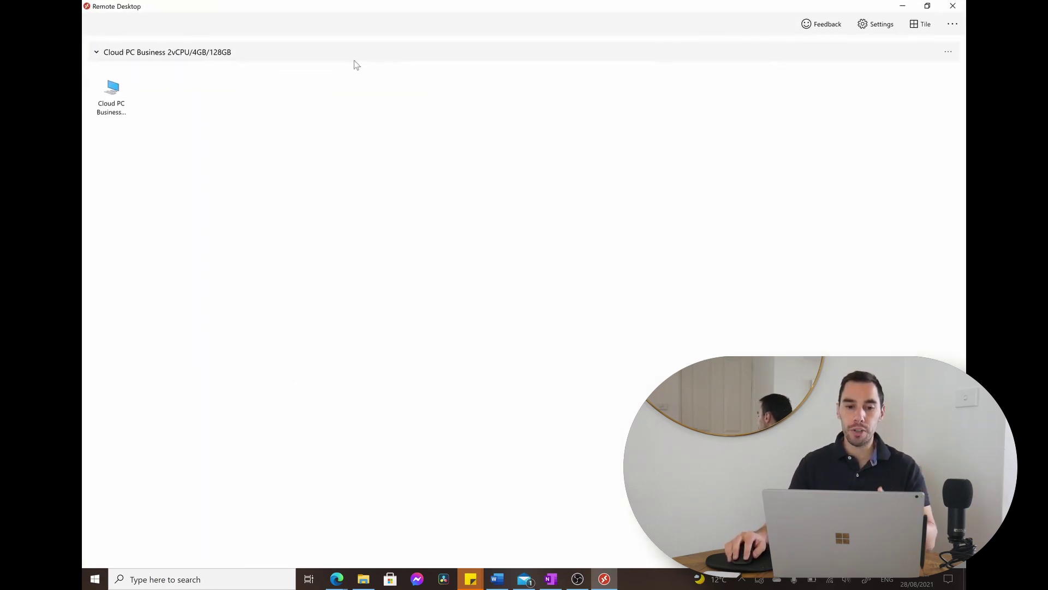
Step: Connect to the Cloud PC Business 2vCPU/4GB/128GB desktop with the account password and have the credentials remembered
click(103, 95)
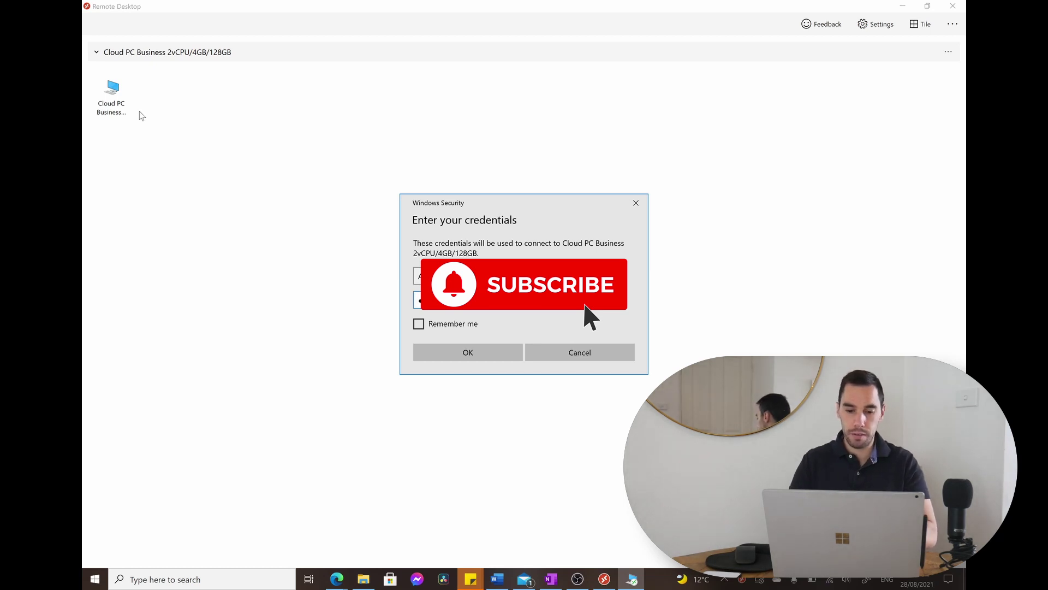
click(418, 324)
click(469, 355)
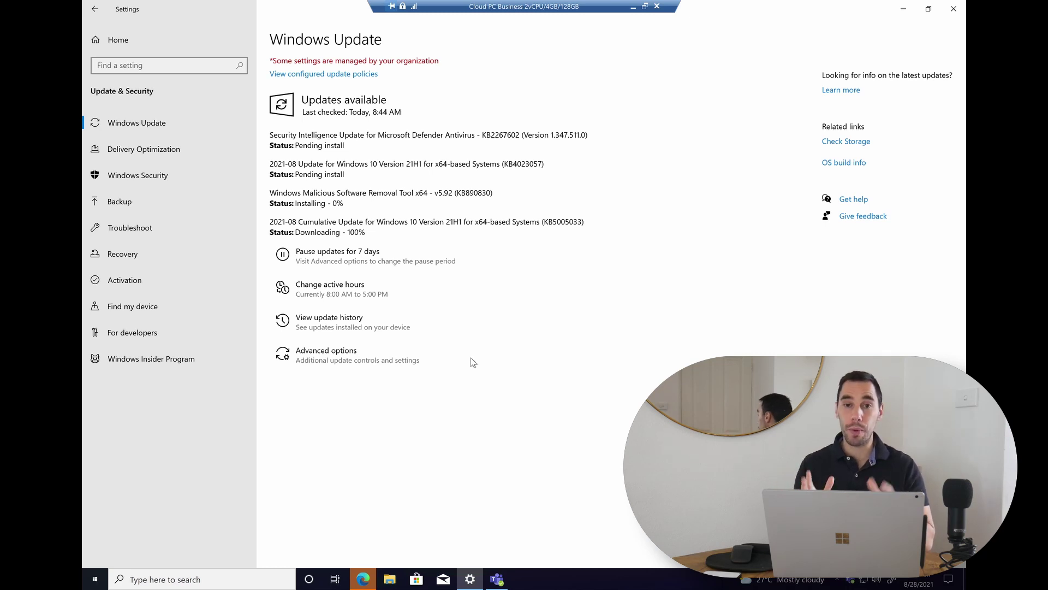
Step: Review the Cloud PC's Start menu and its open windows in the Remote Desktop session
key(super)
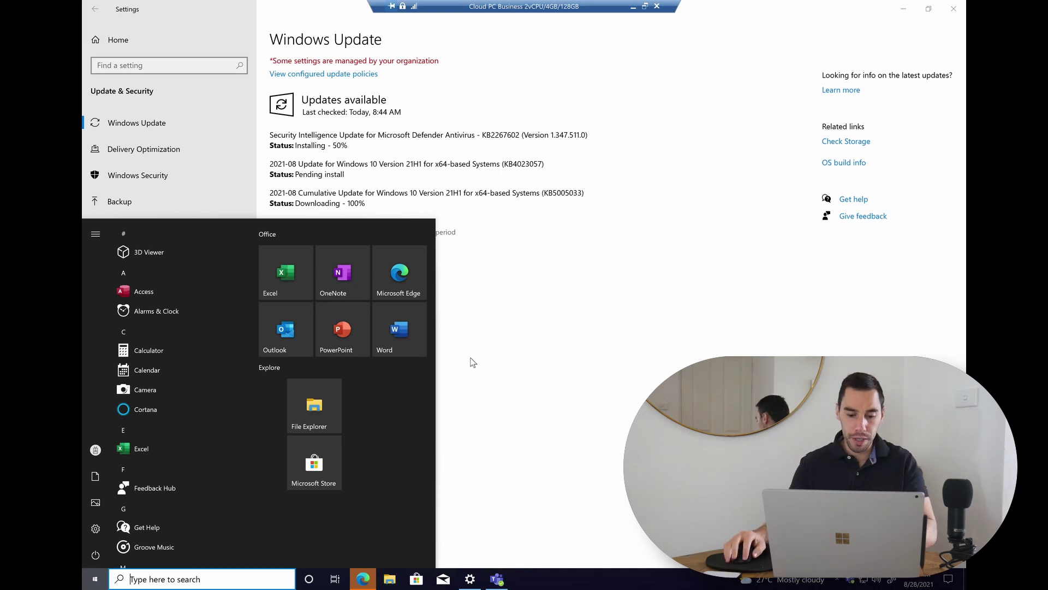
click(471, 359)
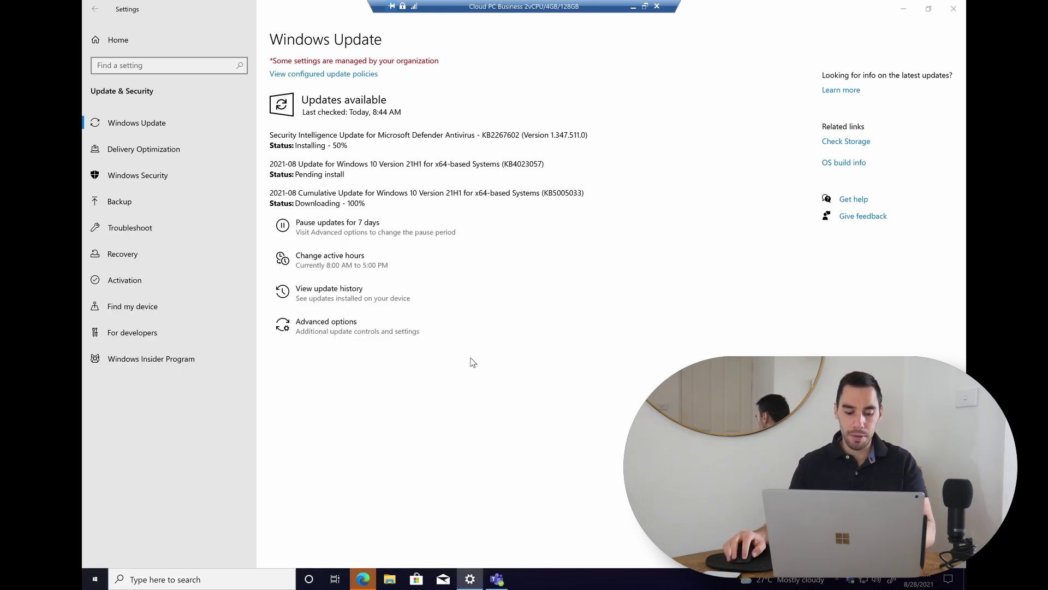
key(alt+Tab)
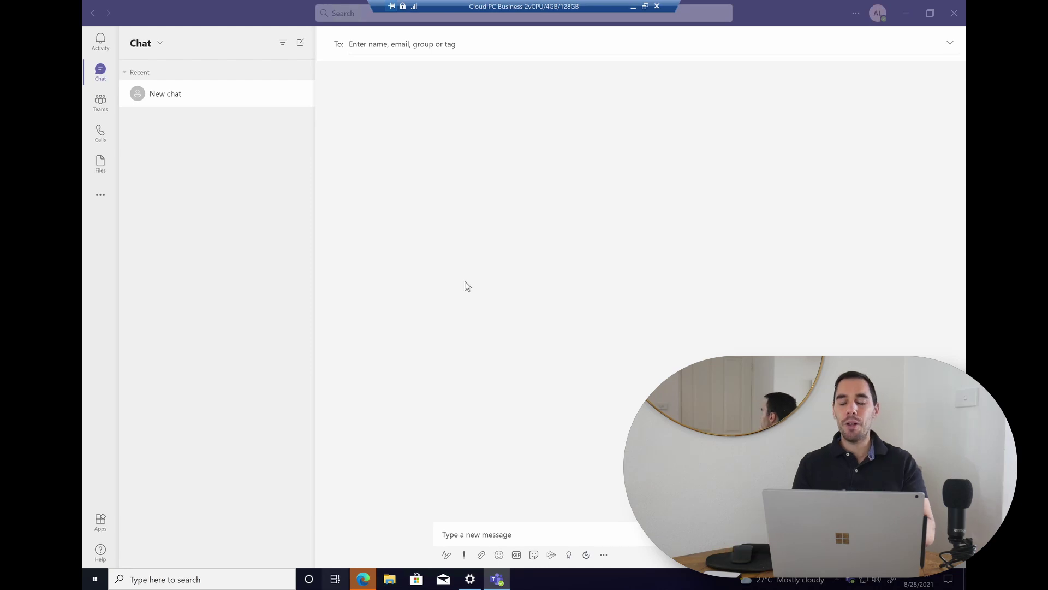
key(alt+Tab)
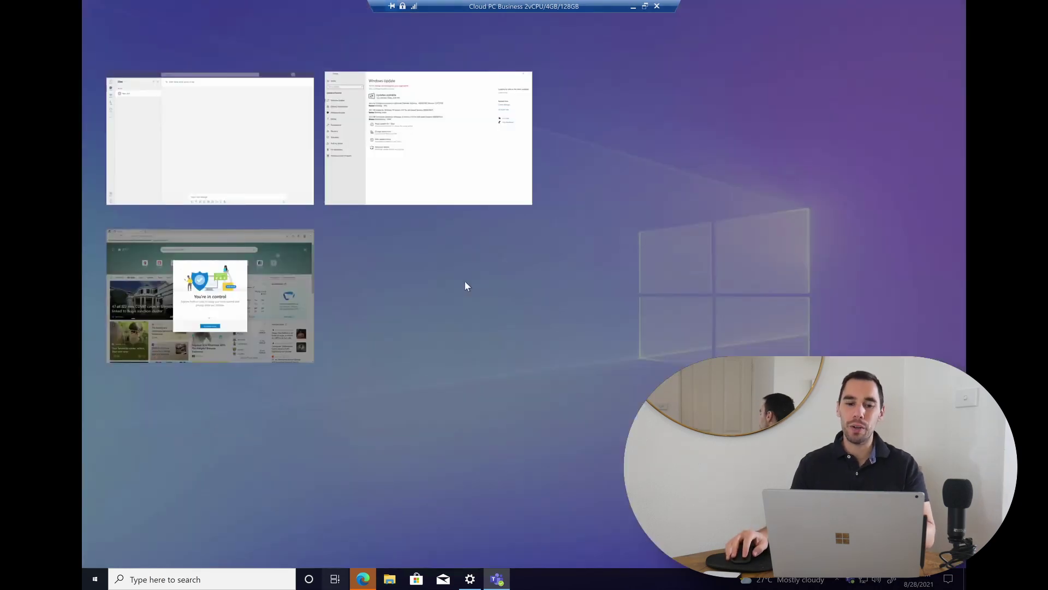
key(Escape)
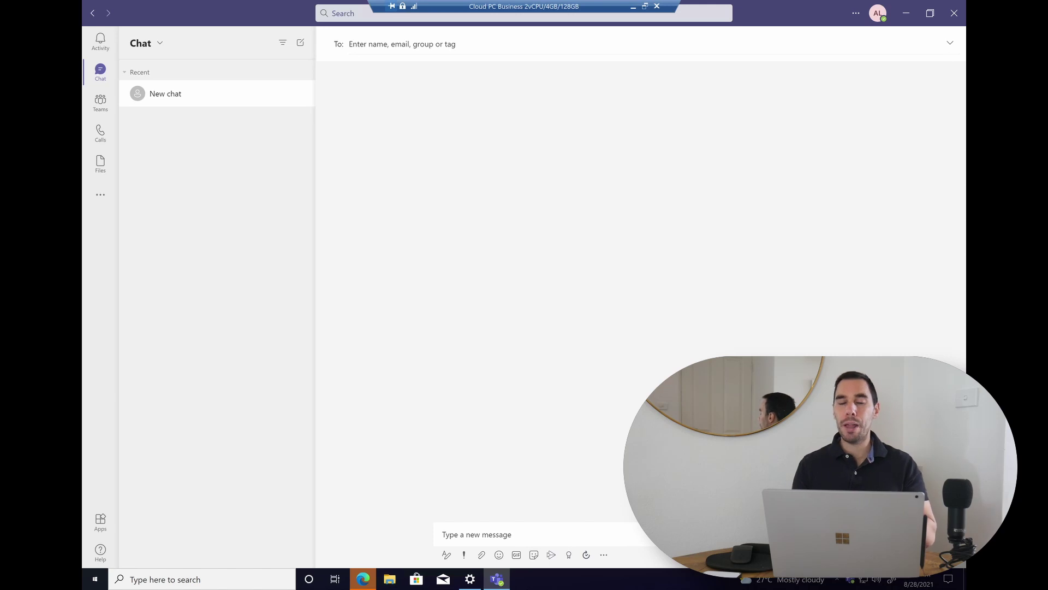
Step: Check the Cloud PC's notifications and return to the Windows Update page to review the update progress
key(super+a)
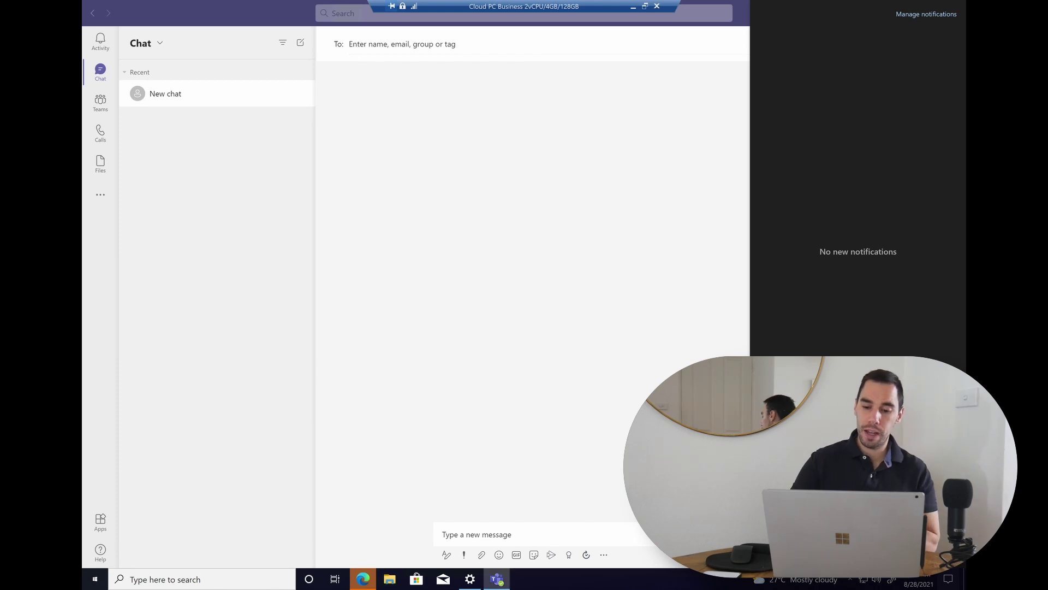
click(580, 345)
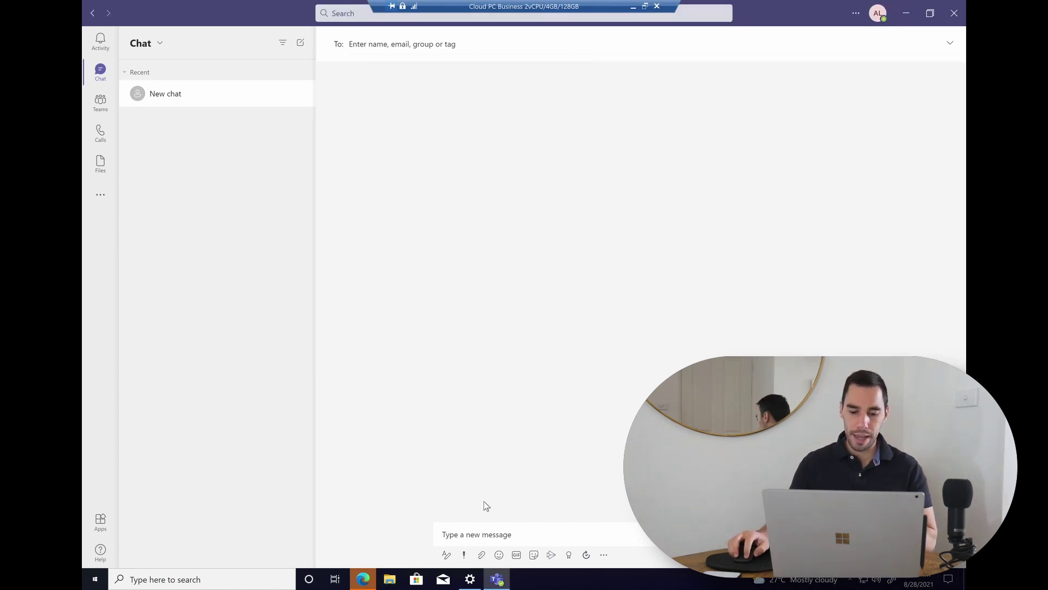
click(473, 578)
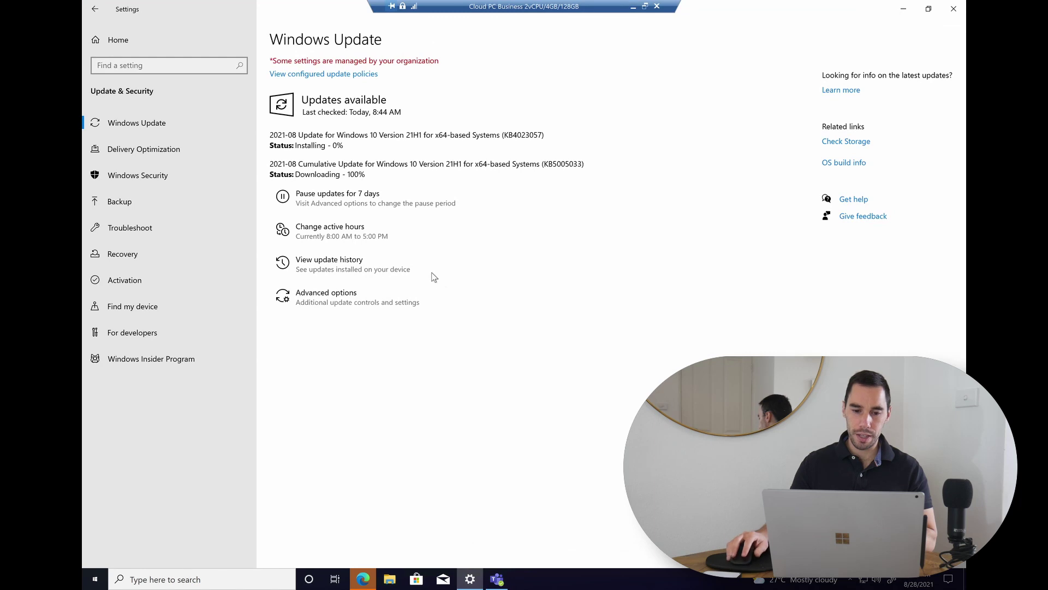